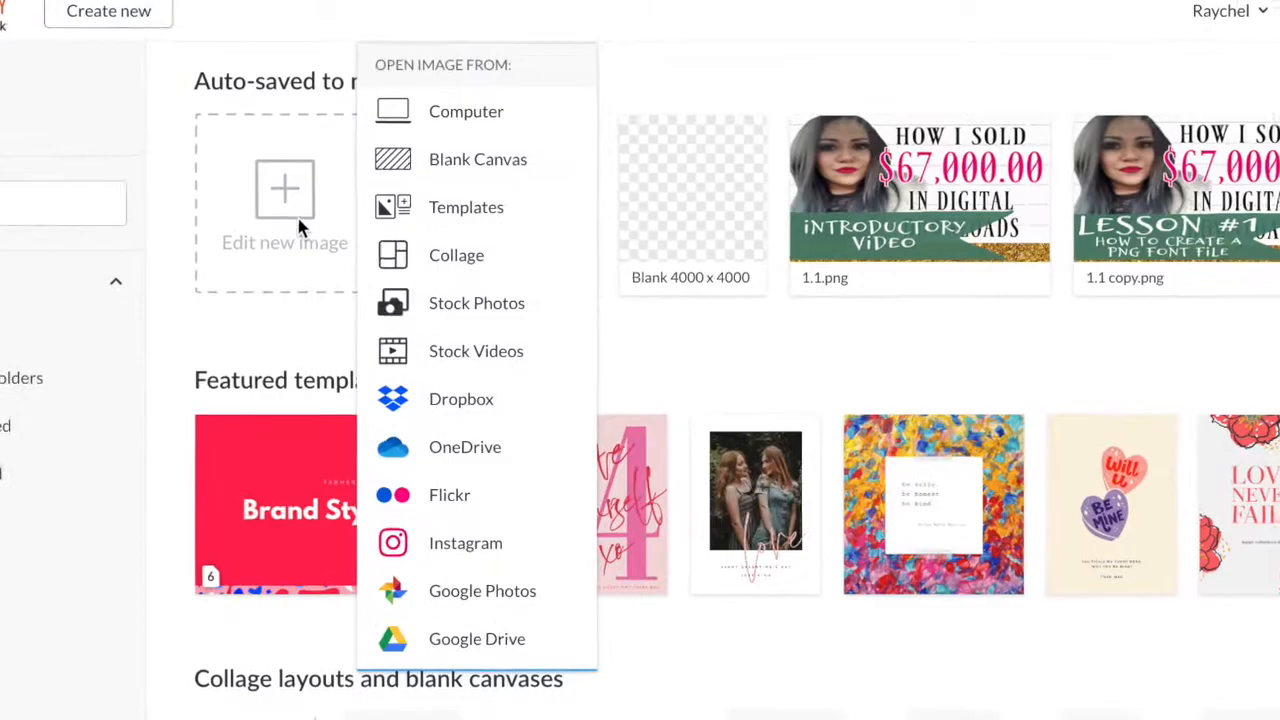
Create a blank custom canvas 4000 pixels wide and 4000 pixels high.
left_click(482, 160)
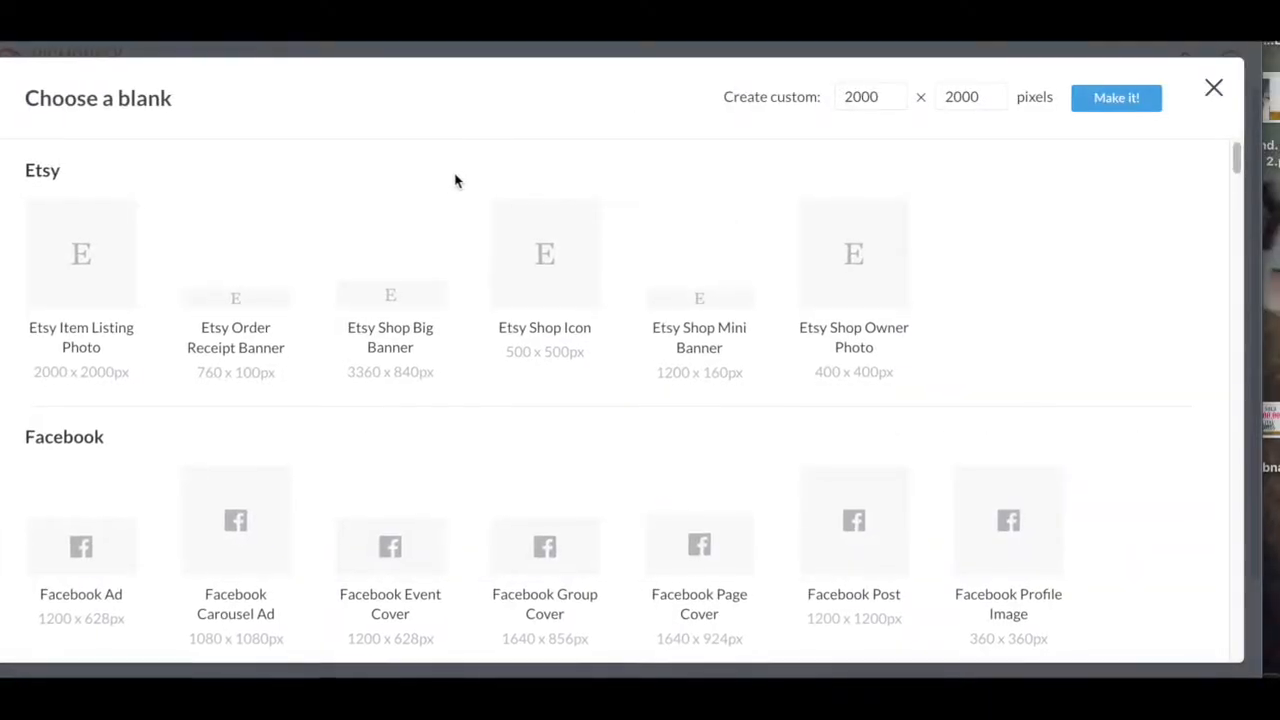
double_click(874, 97)
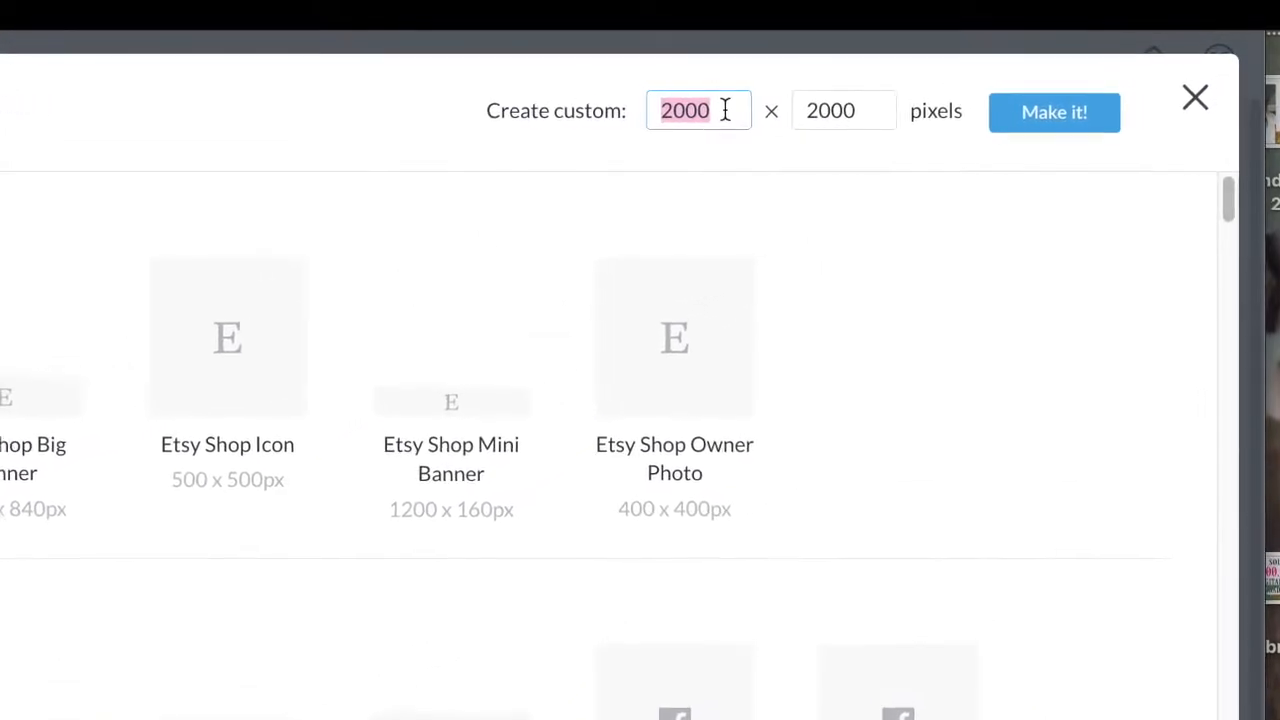
type("4000")
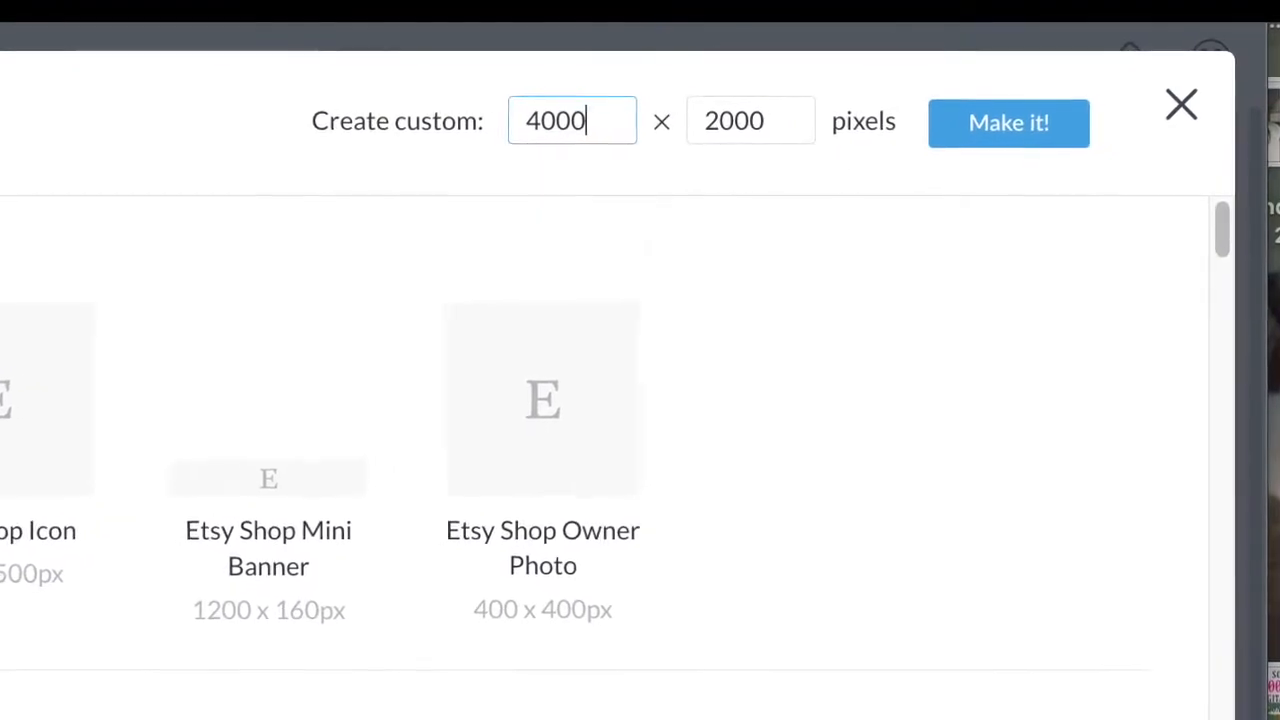
key("Tab")
type("4000")
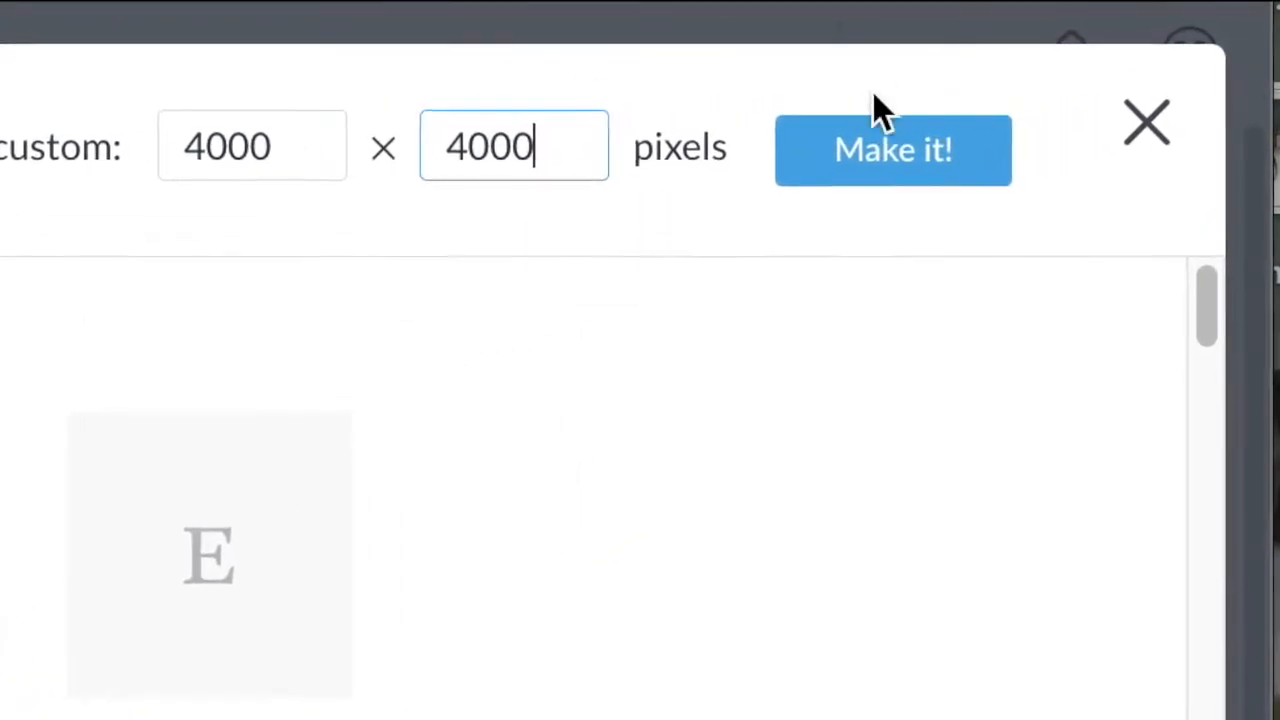
left_click(872, 157)
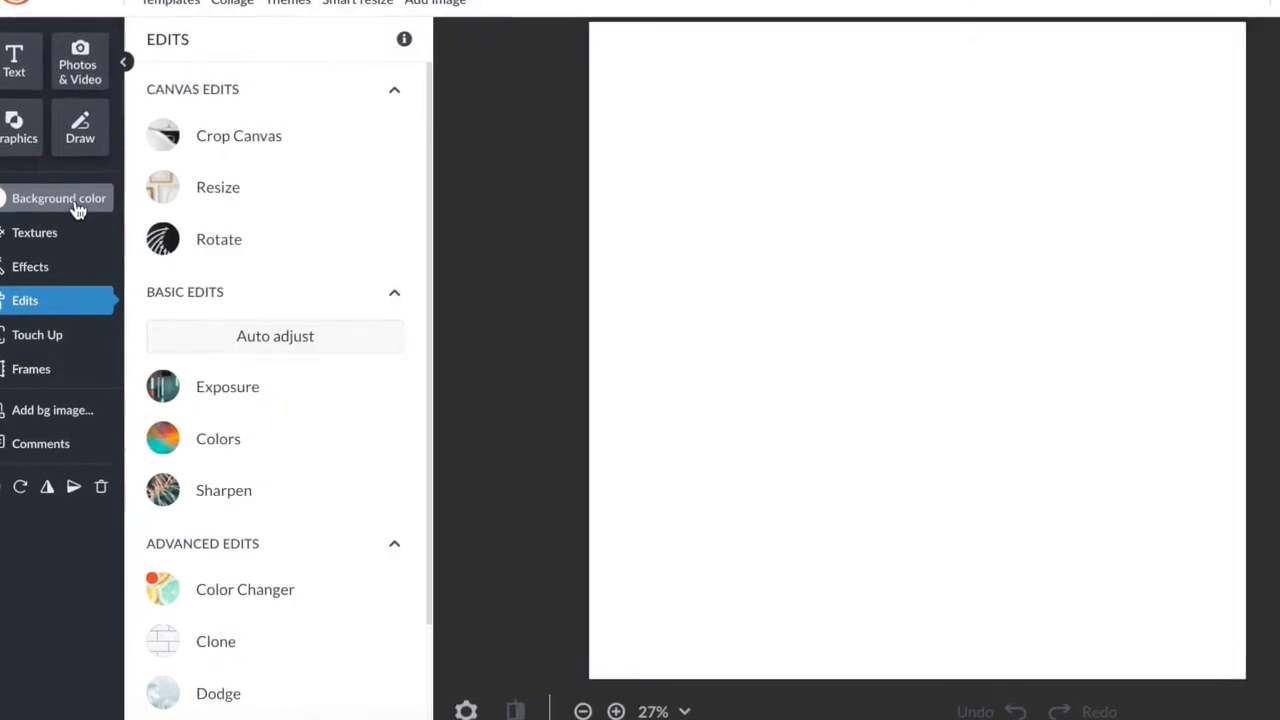
Try light purple, yellow-green, dark green and transparent background colours, then return to solid white.
left_click(60, 200)
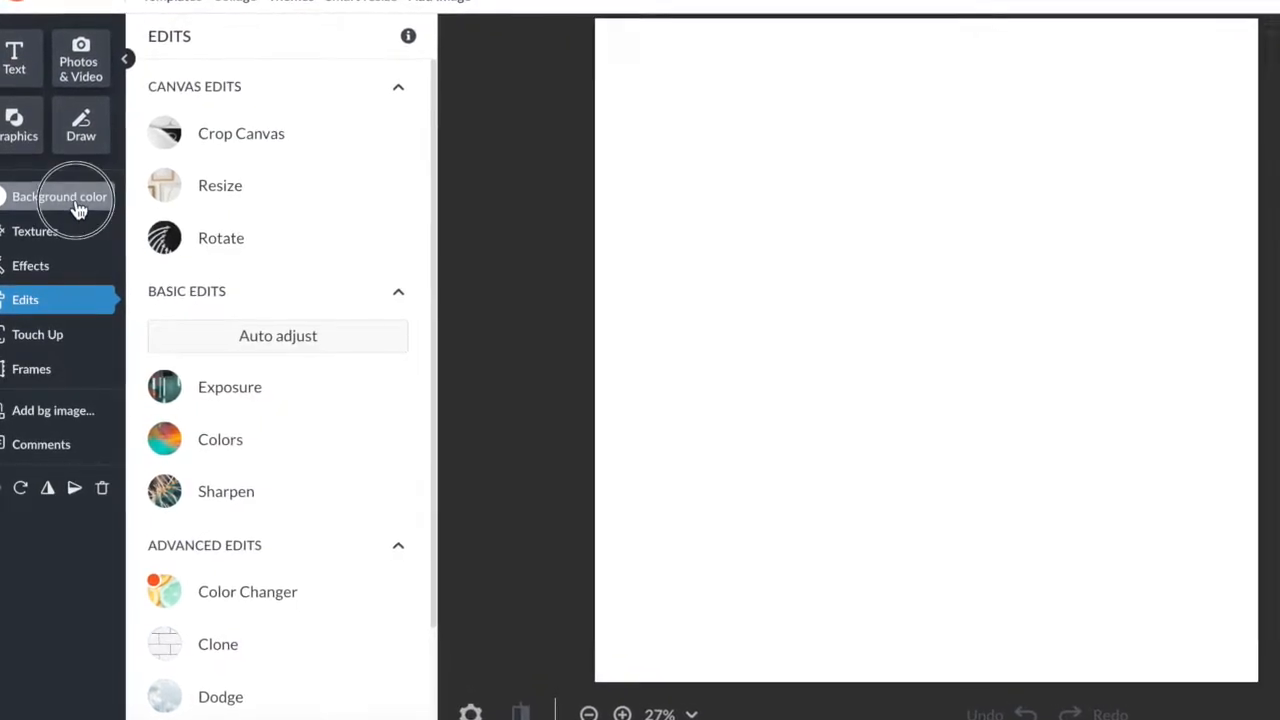
left_click(226, 436)
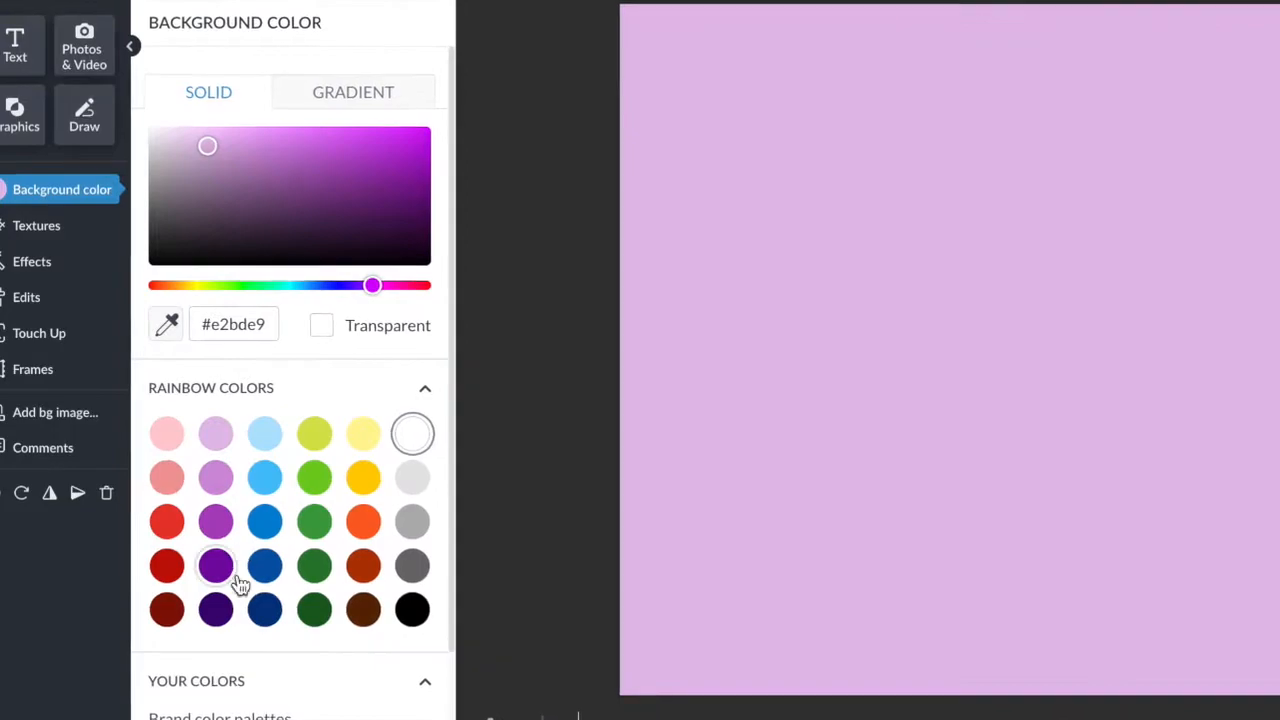
left_click(312, 435)
left_click(321, 614)
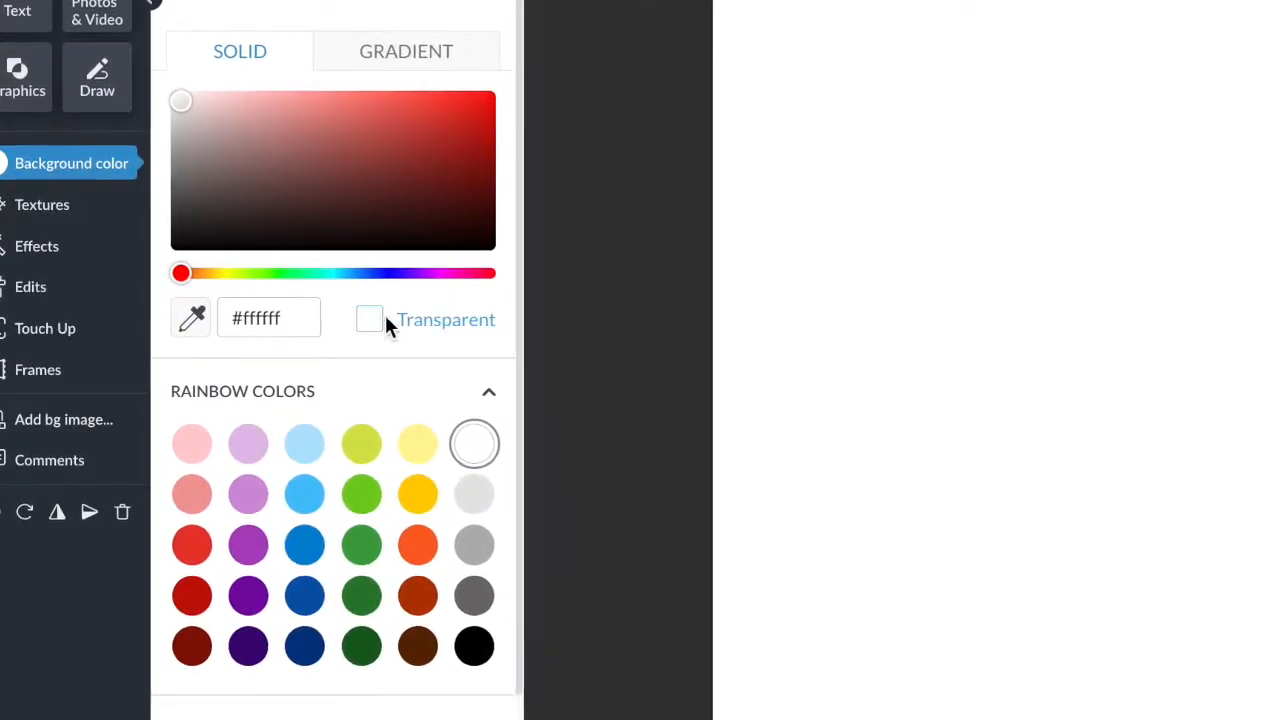
left_click(377, 320)
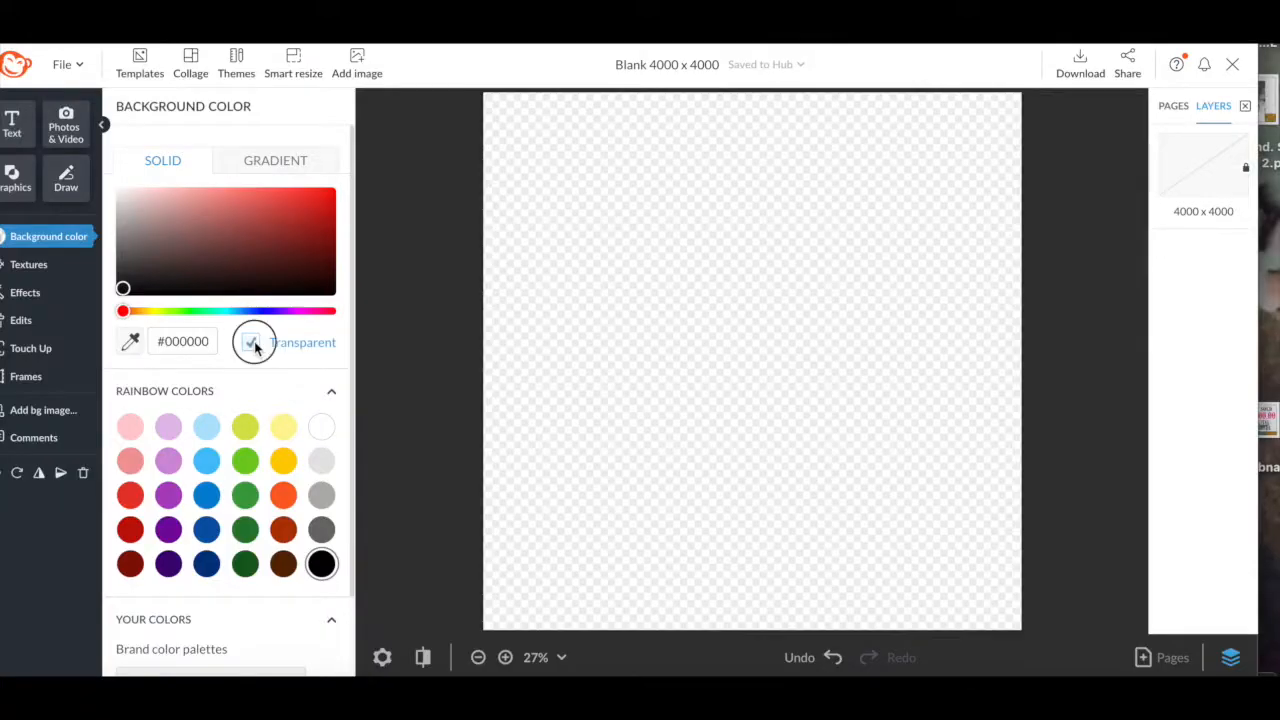
left_click(251, 343)
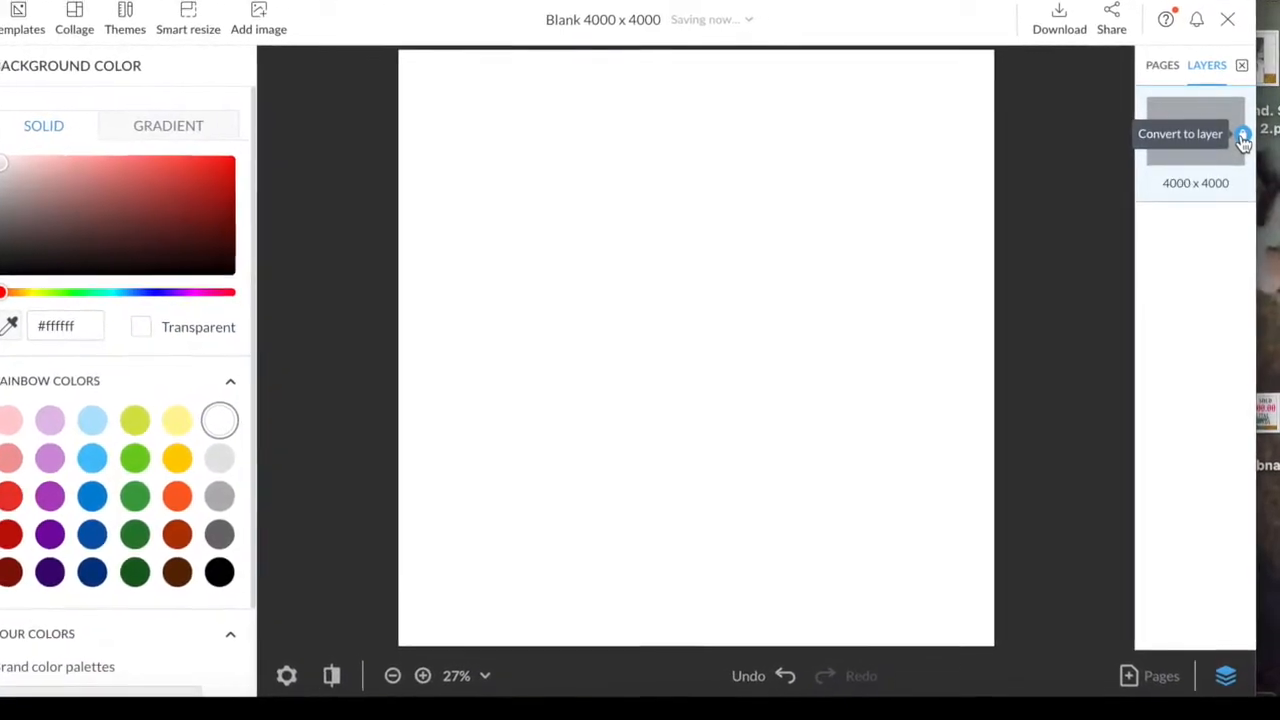
Convert the white background into a layer and delete it, leaving the canvas transparent.
left_click(1245, 171)
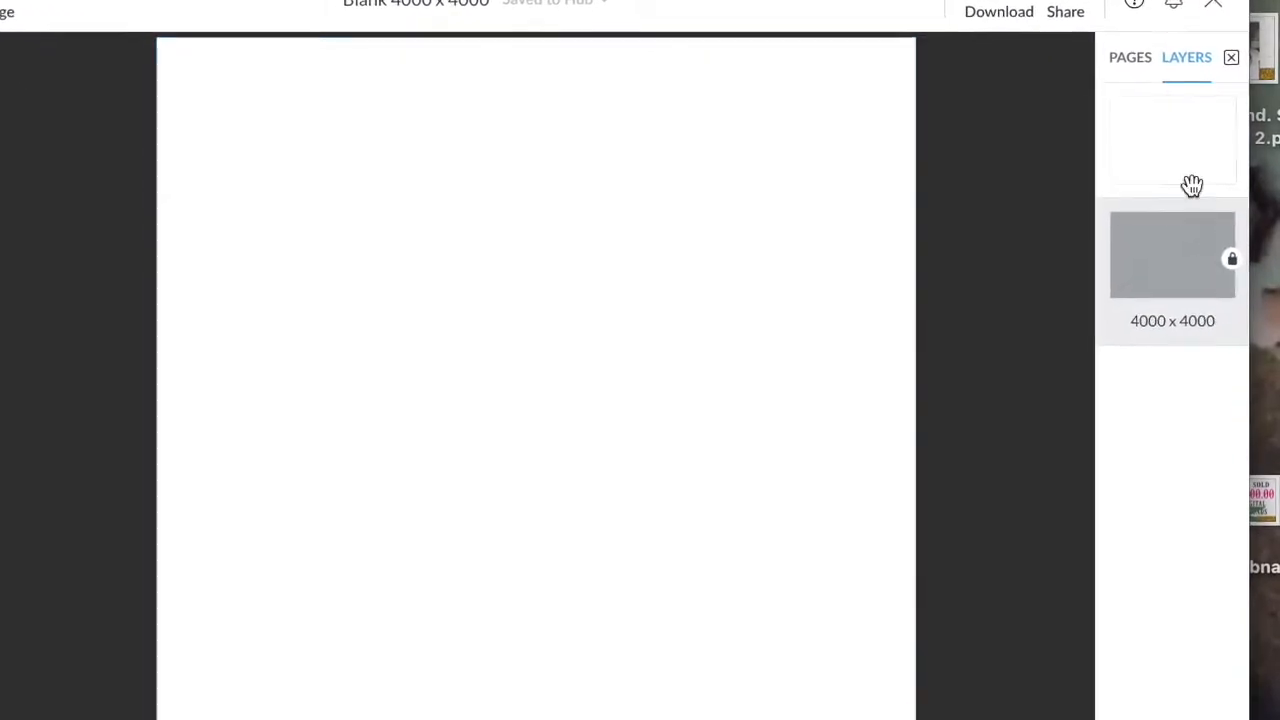
left_click(1176, 151)
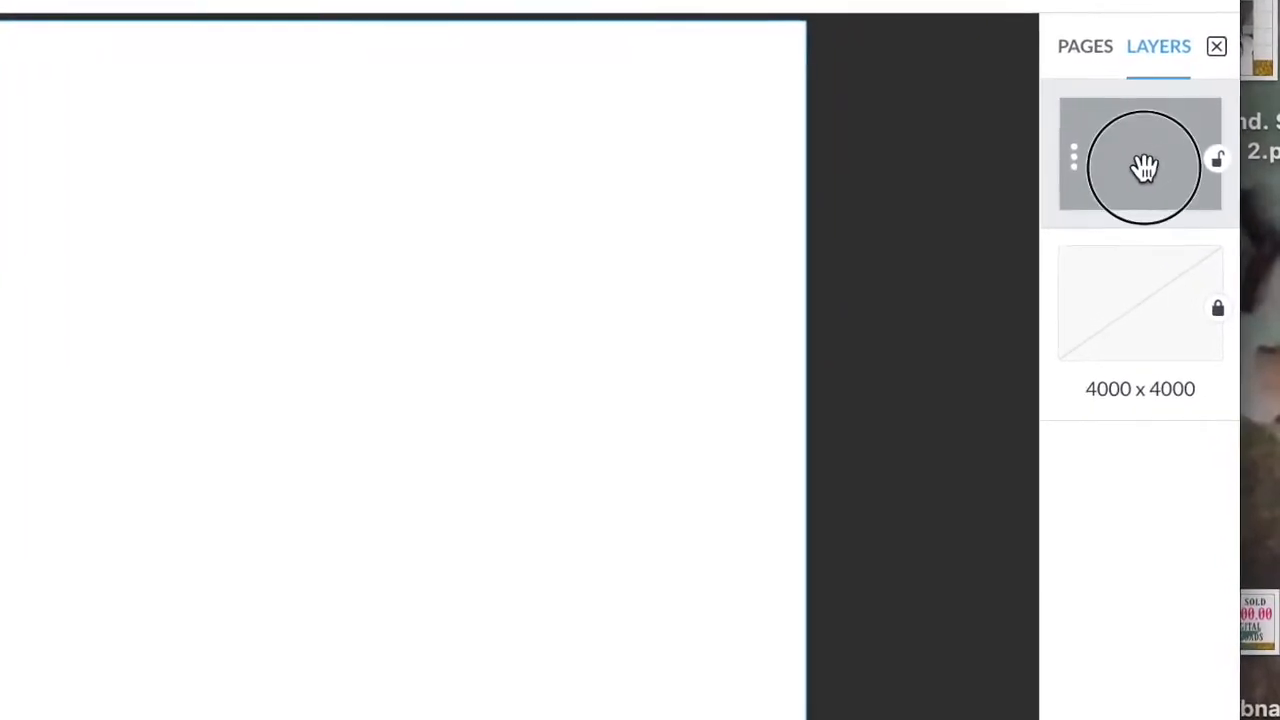
key("Delete")
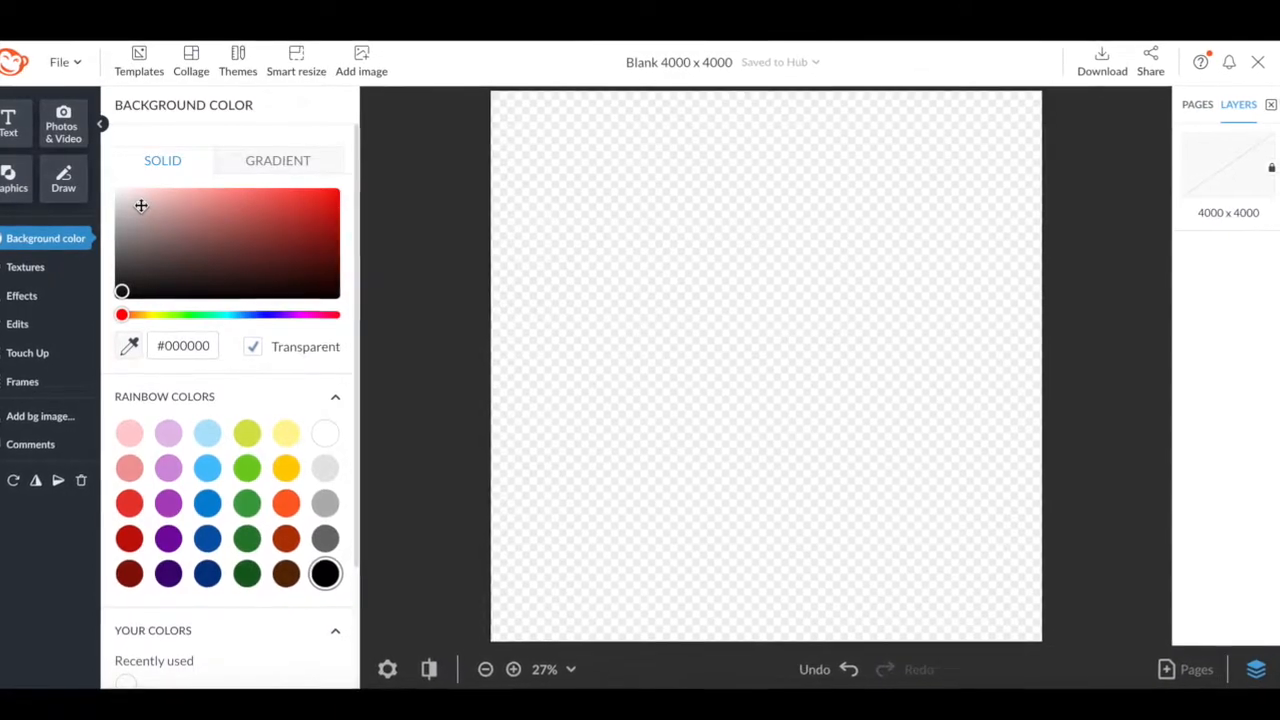
Add a new text box using the Kayto Handwriting font.
left_click(14, 126)
left_click(232, 162)
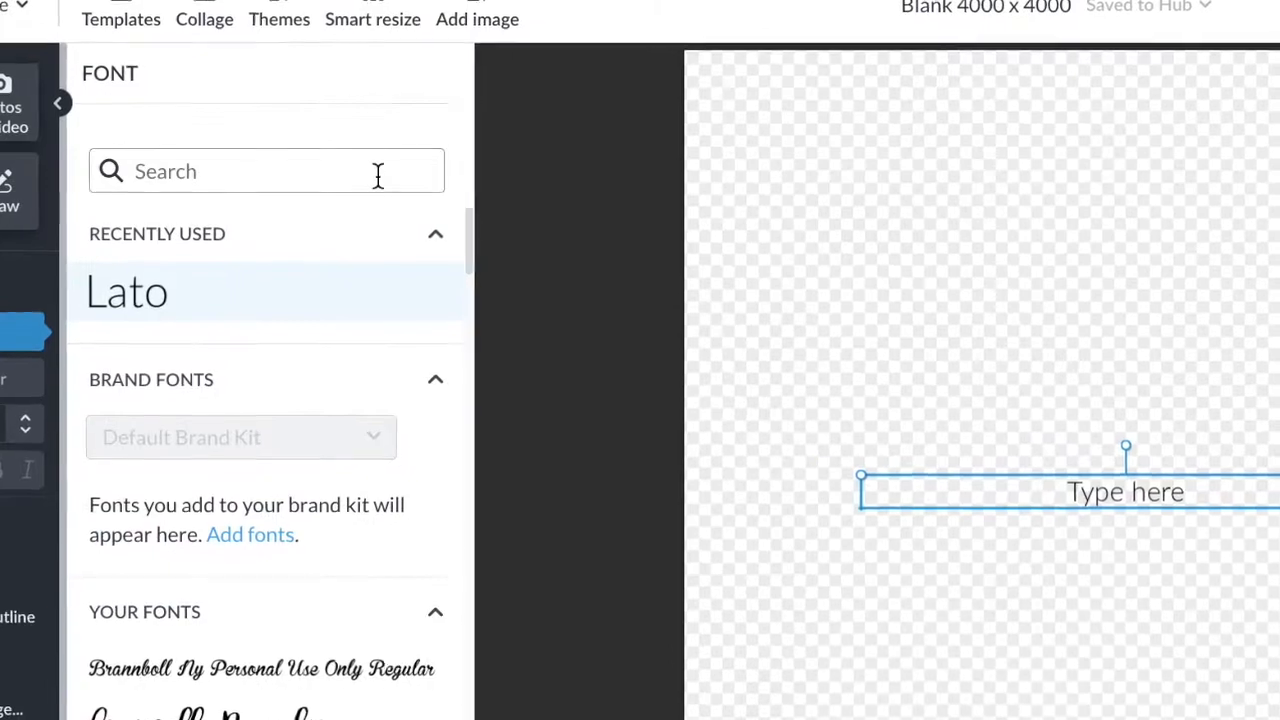
left_click(366, 173)
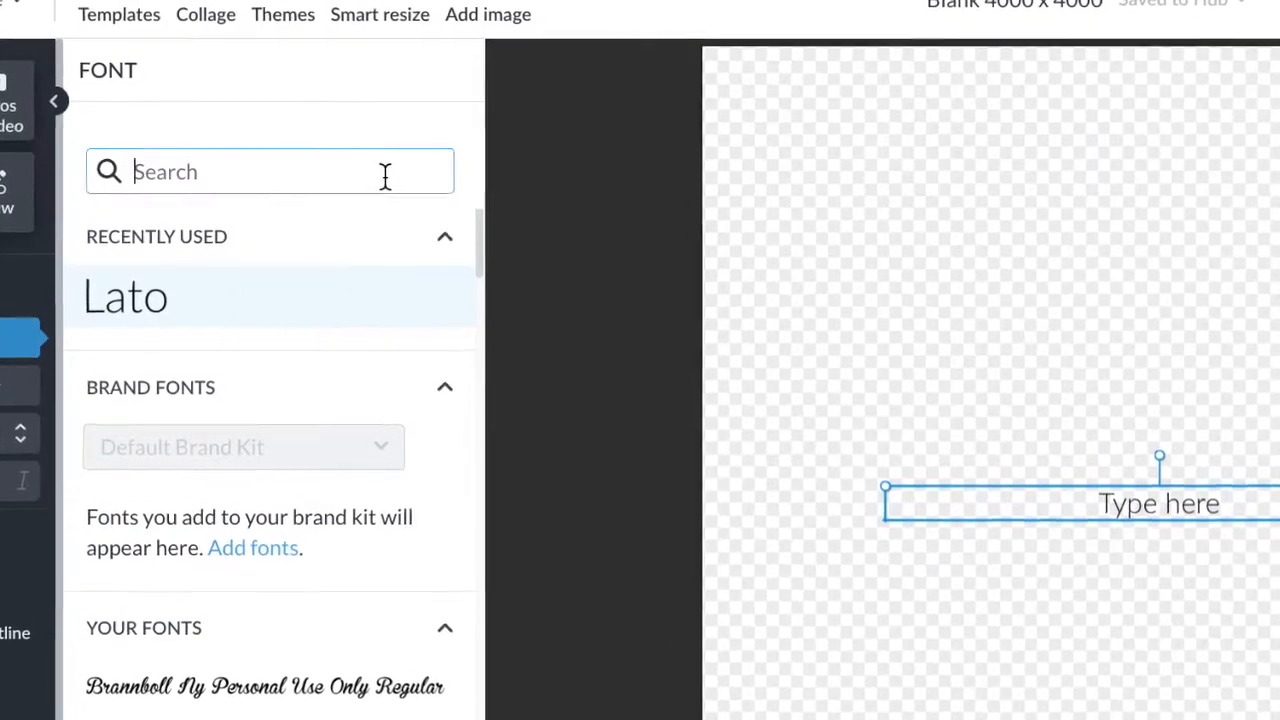
type("ka")
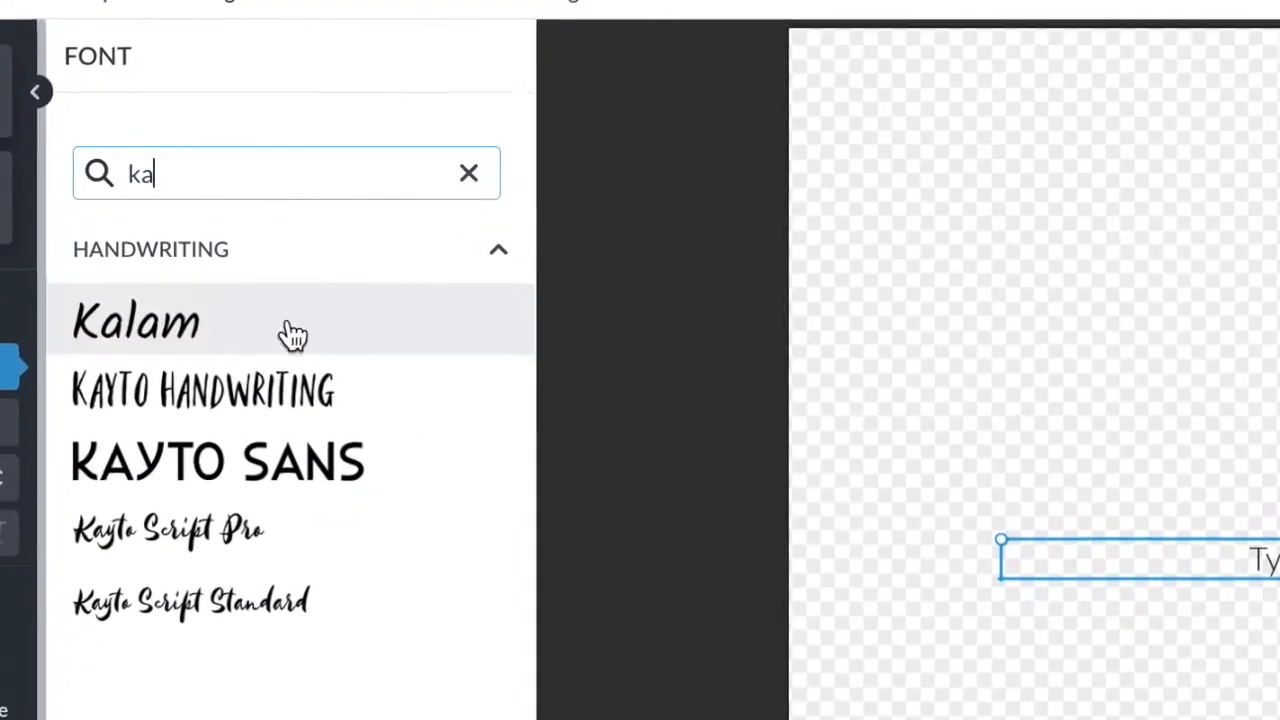
left_click(263, 352)
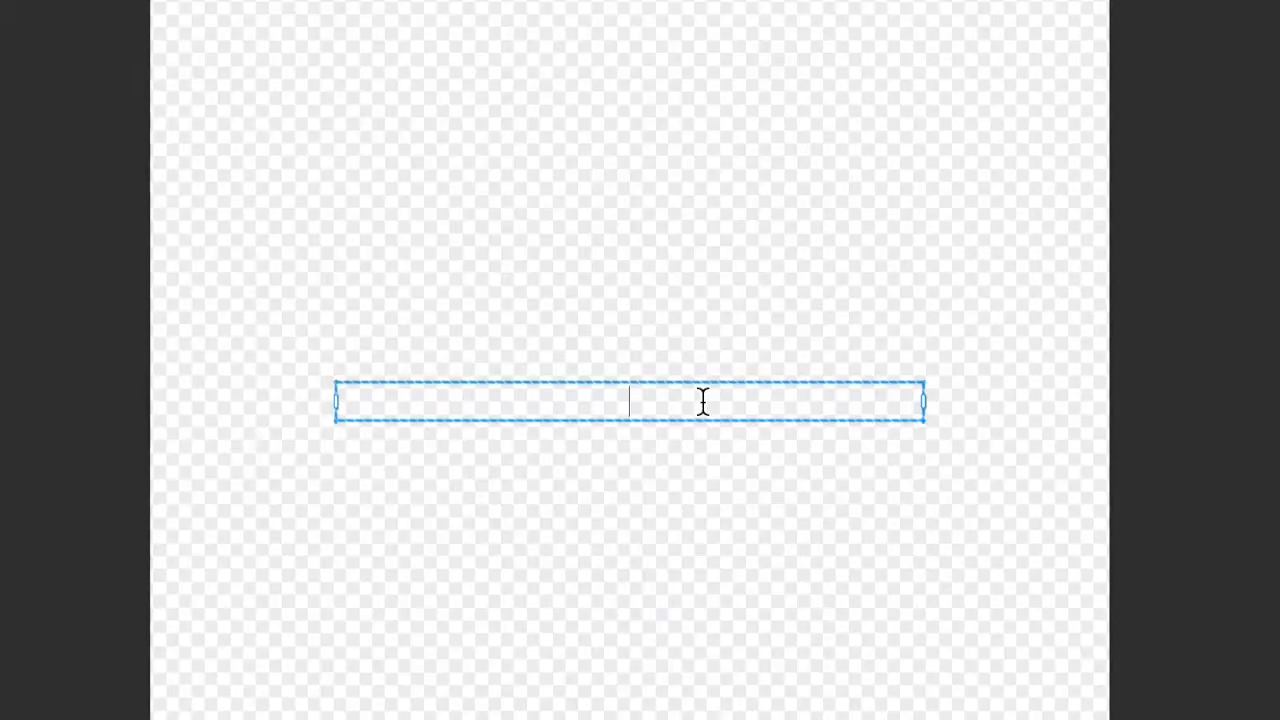
Type 'Some Moms' and 'cuss too much' on two lines.
type("Some Moms")
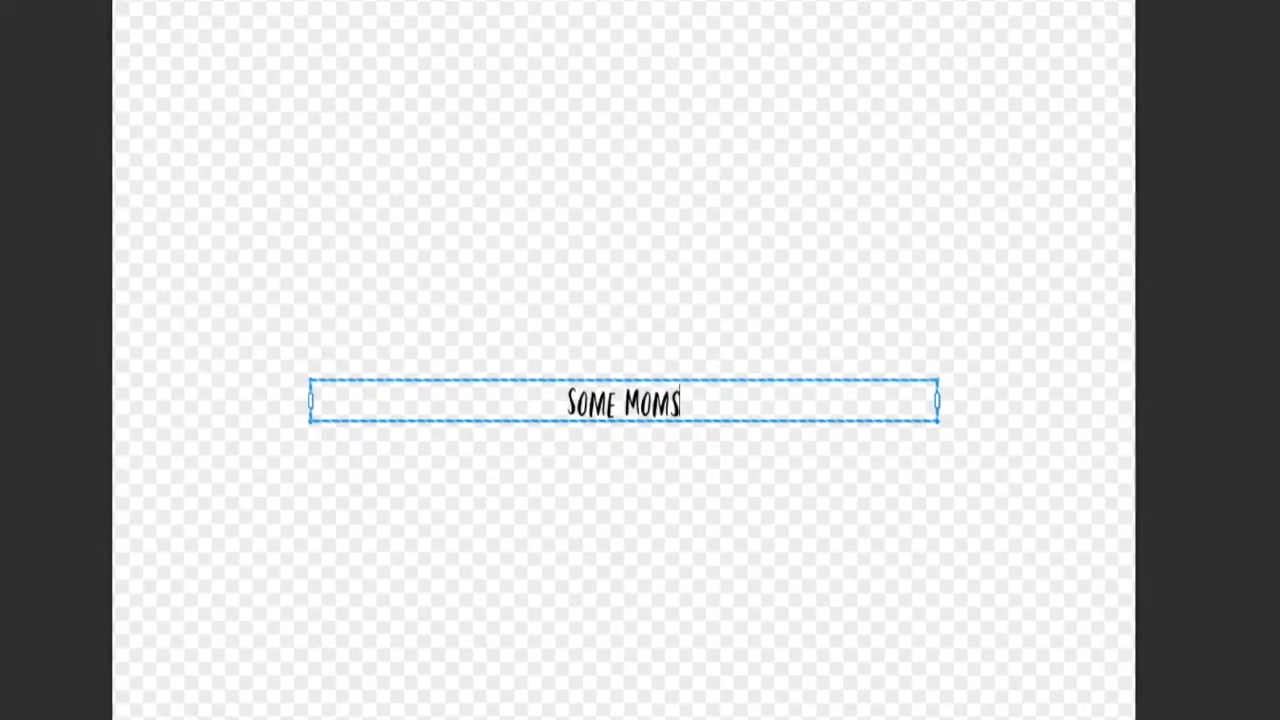
key("Return")
type("cuss")
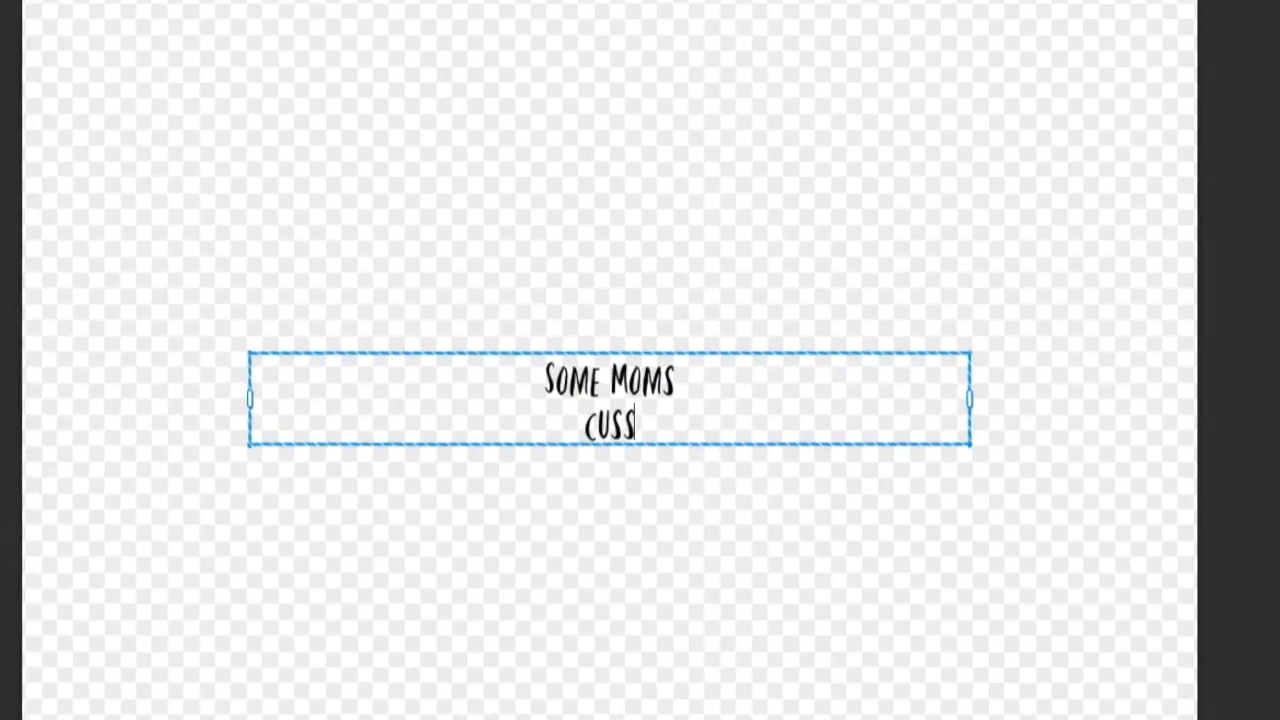
type(" too much")
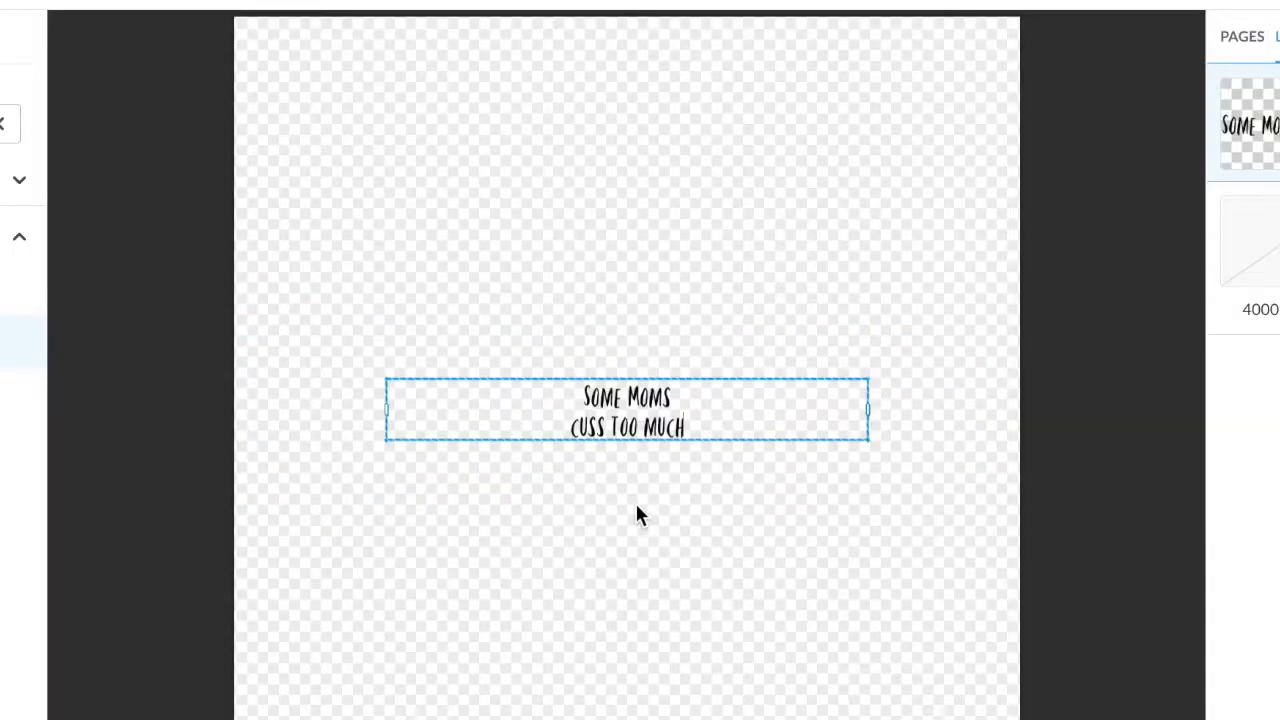
Enlarge the title to size 800, fine-tune it to 827, and move it near the canvas top.
left_click(648, 499)
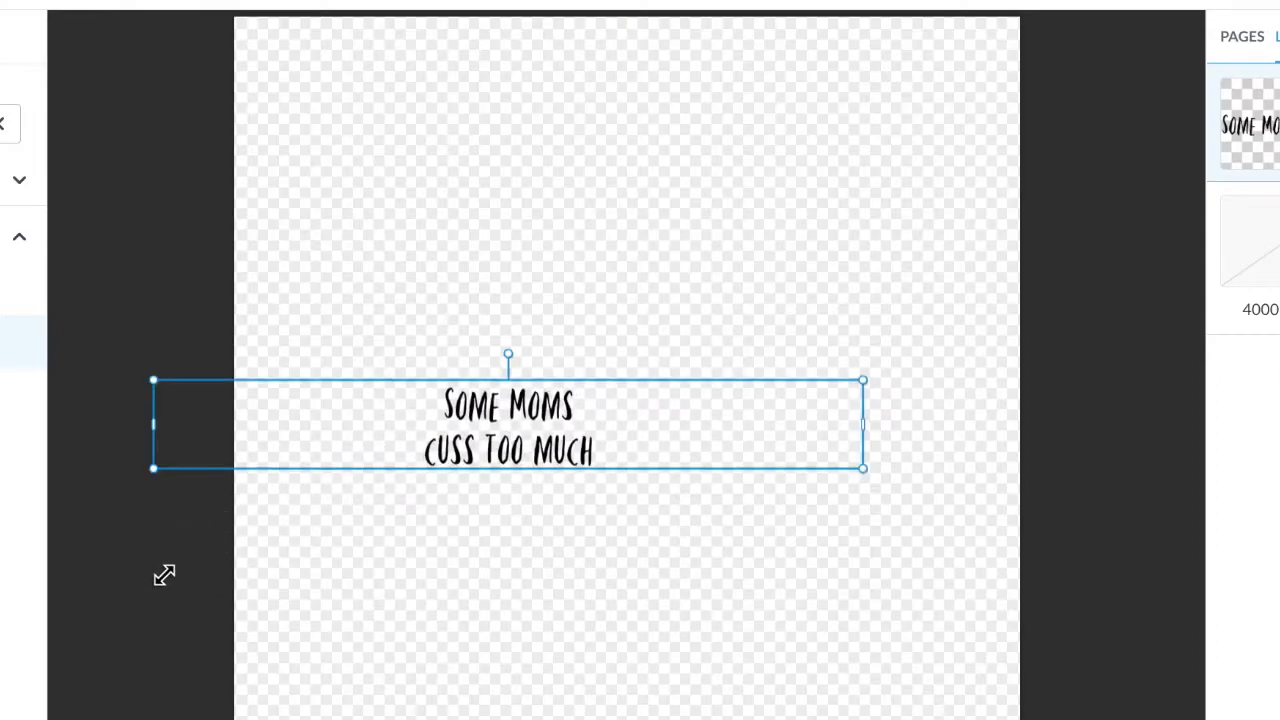
left_click_drag(863, 470, 990, 503)
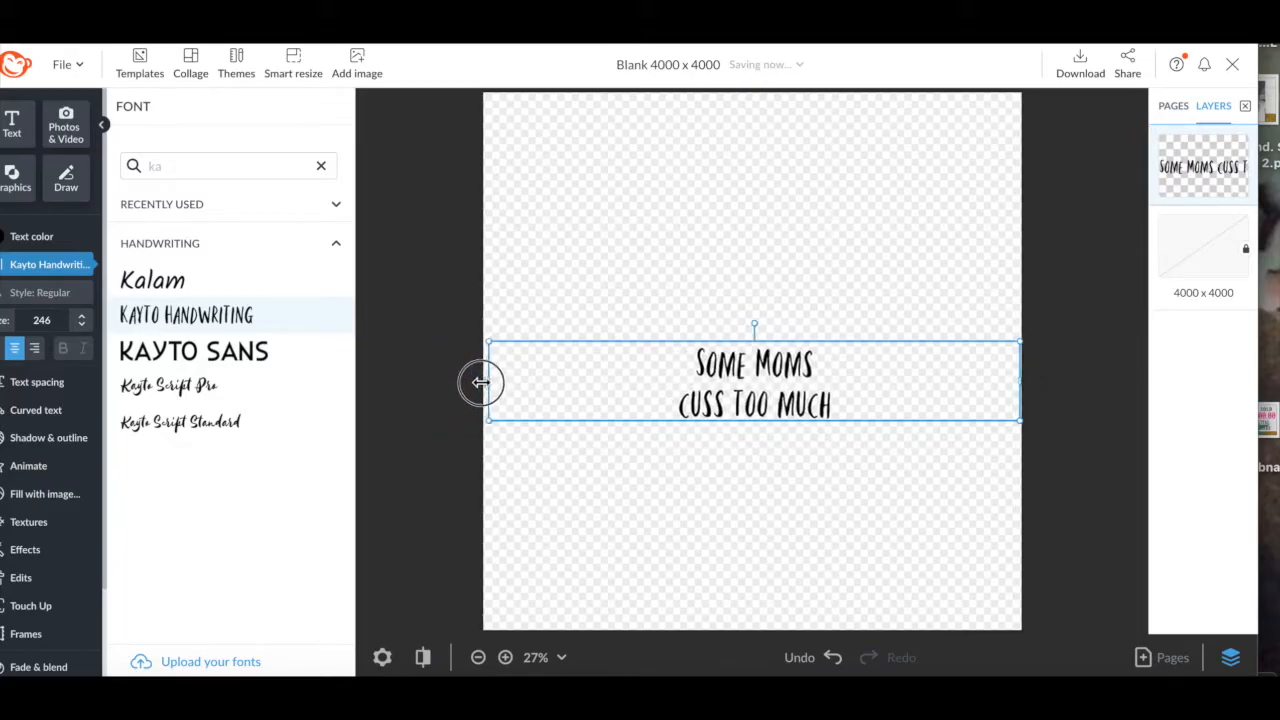
left_click(52, 330)
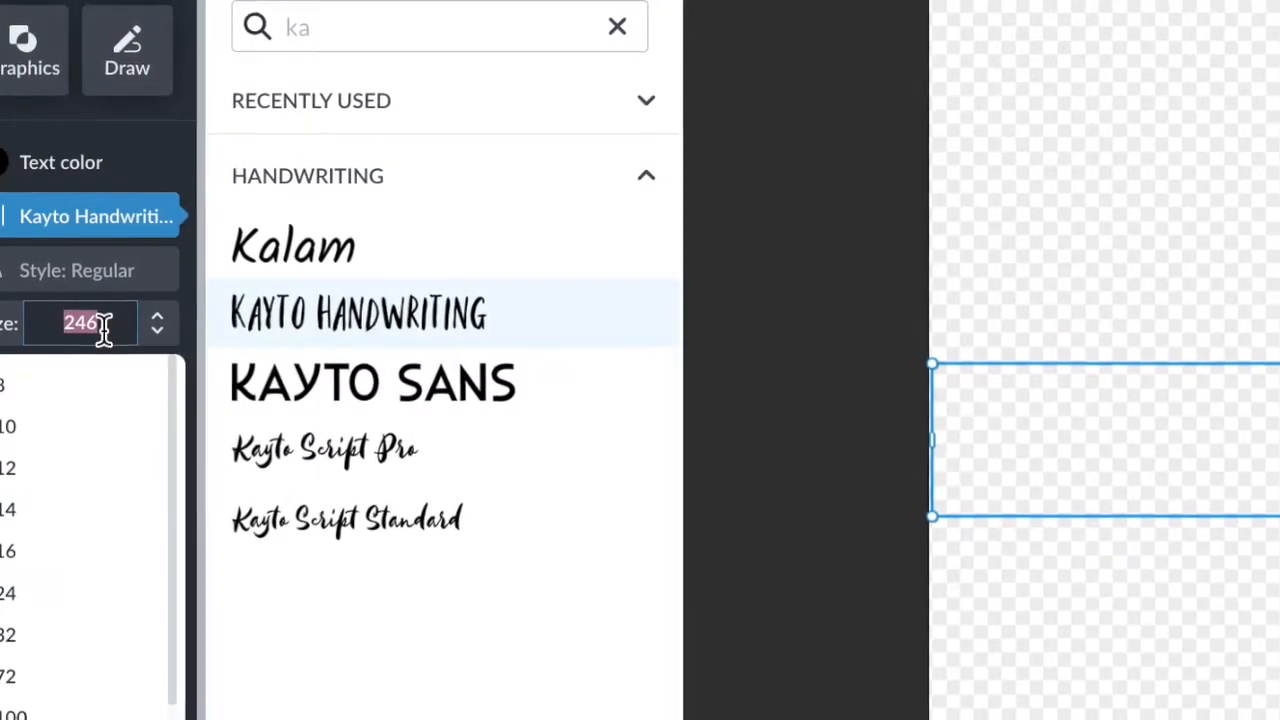
type("800")
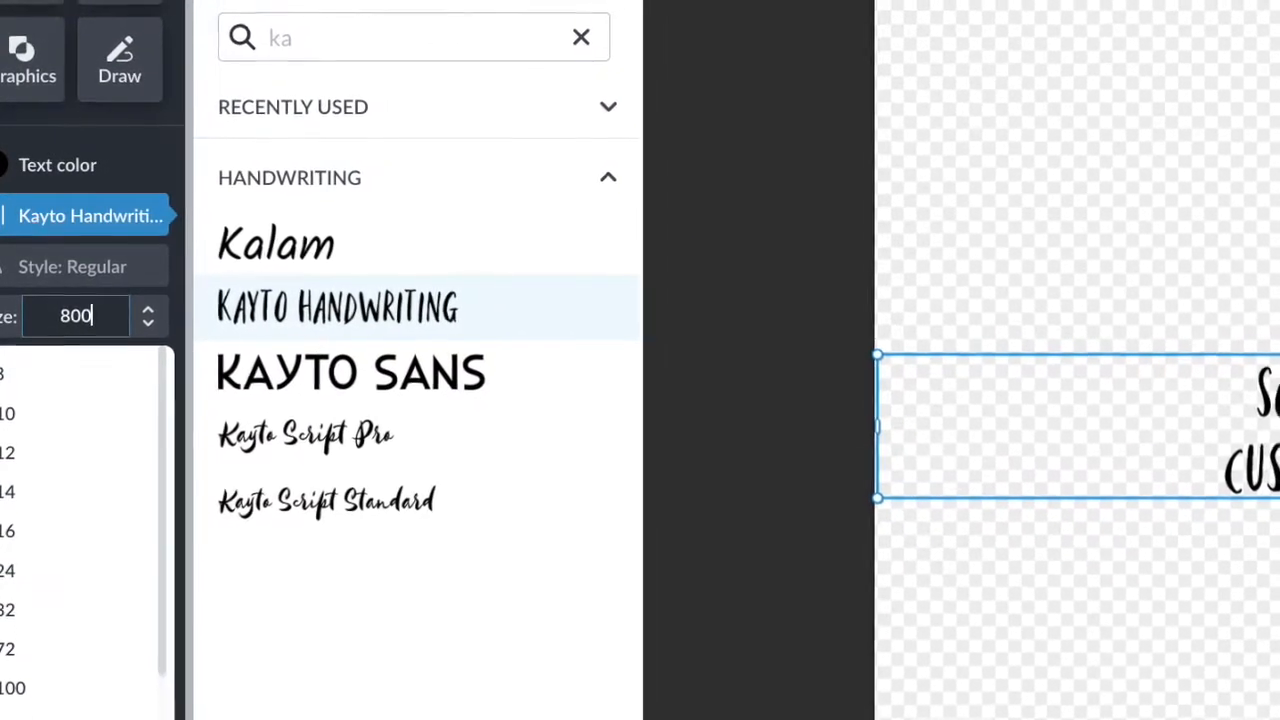
key("Return")
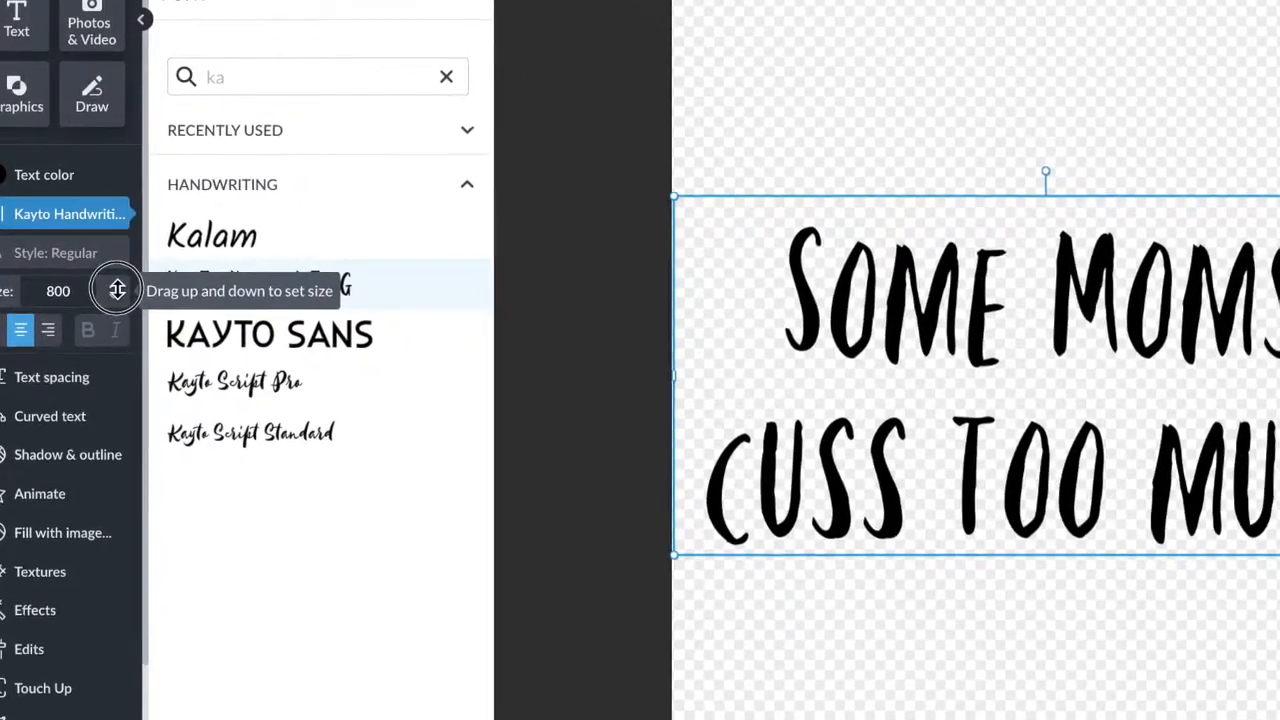
left_click_drag(122, 293, 103, 151)
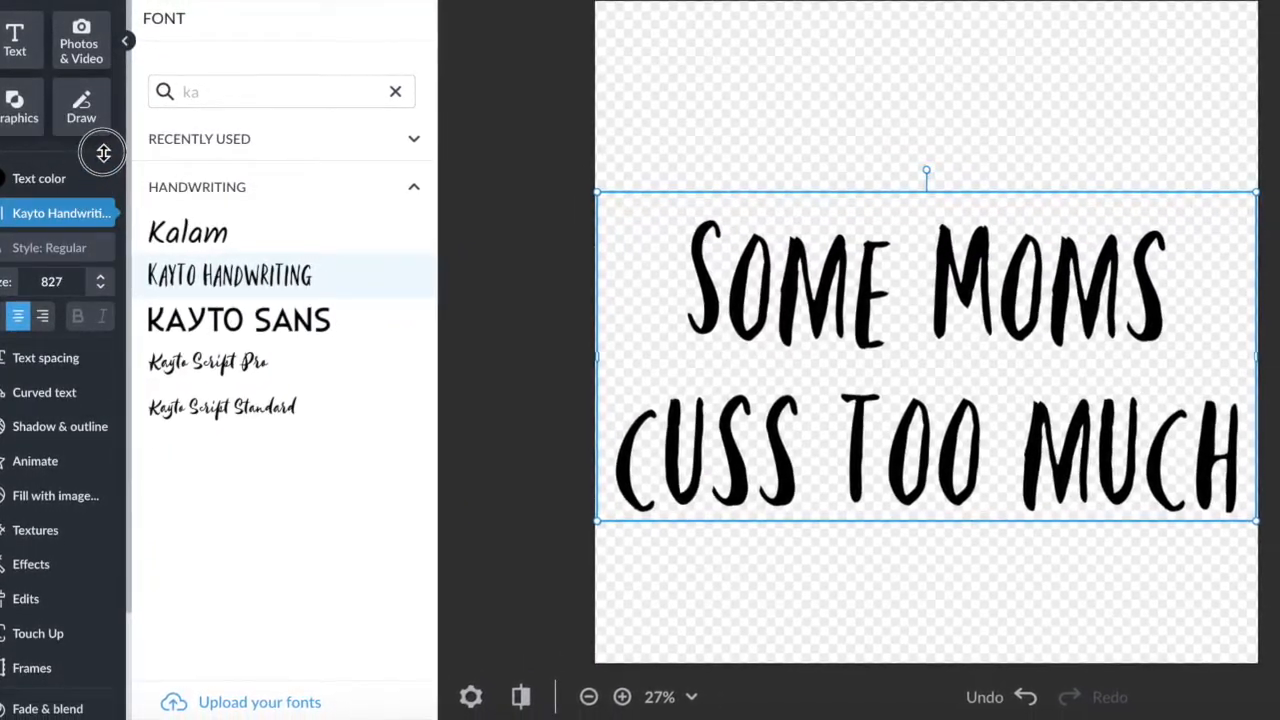
left_click_drag(710, 453, 704, 293)
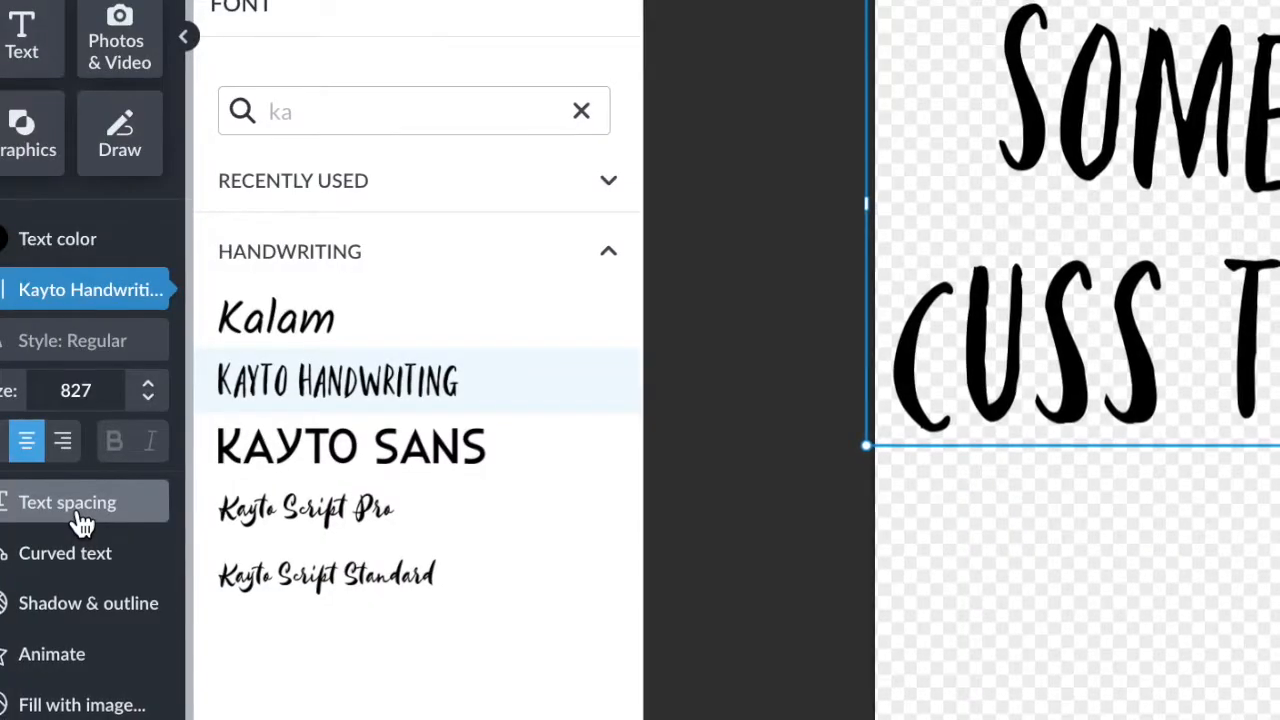
Set the title's line height to 1.25 and letter spacing to 1.10.
left_click(45, 393)
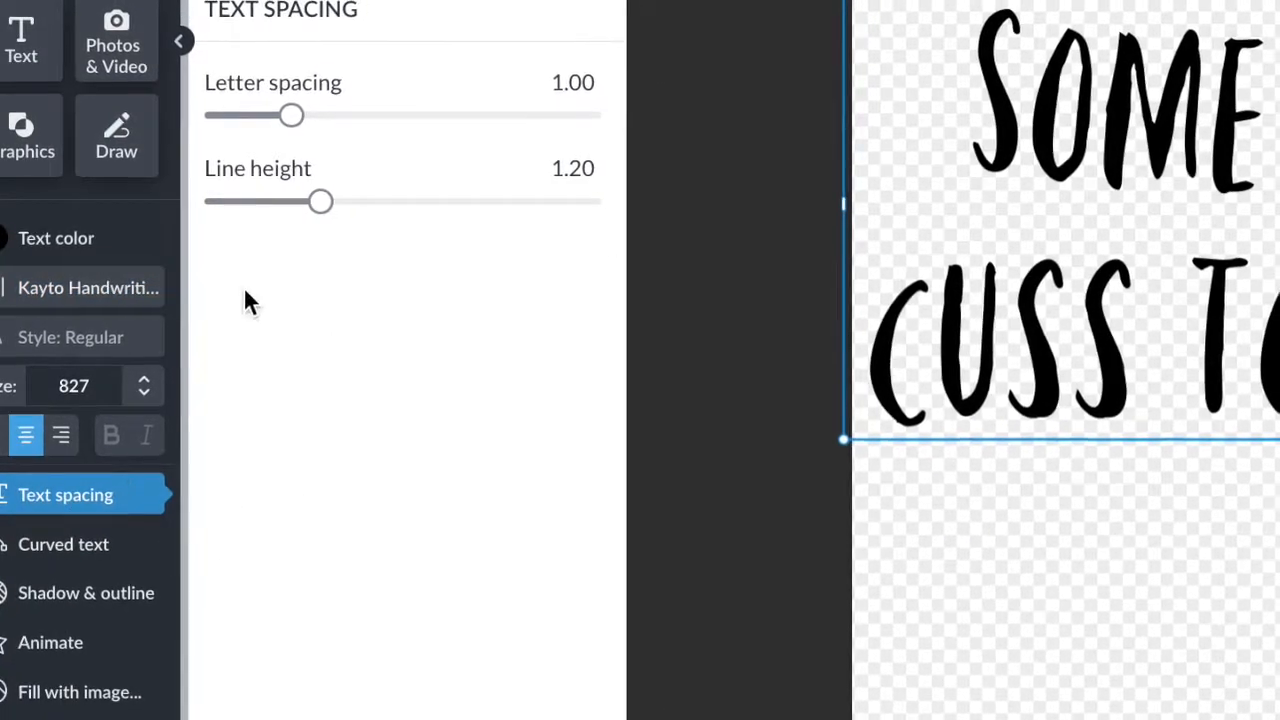
mouse_move(314, 217)
left_mouse_down()
mouse_move(418, 209)
mouse_move(272, 220)
left_mouse_up()
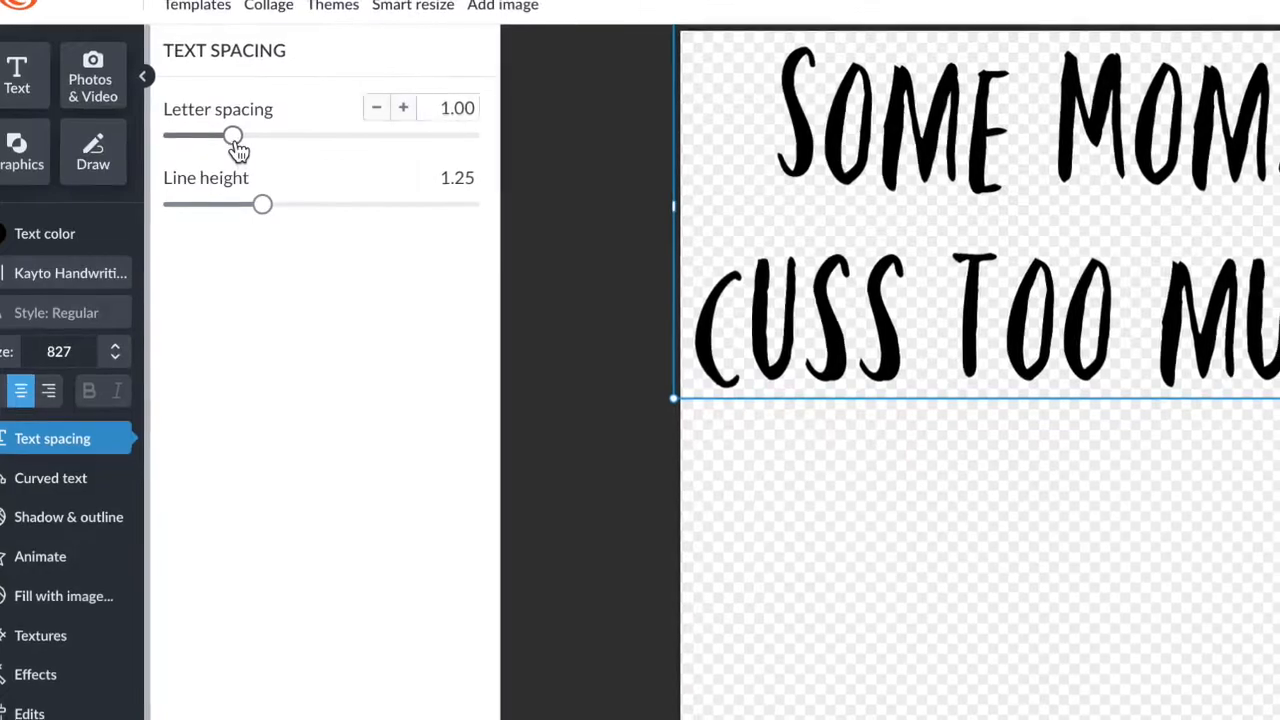
left_click_drag(237, 143, 208, 151)
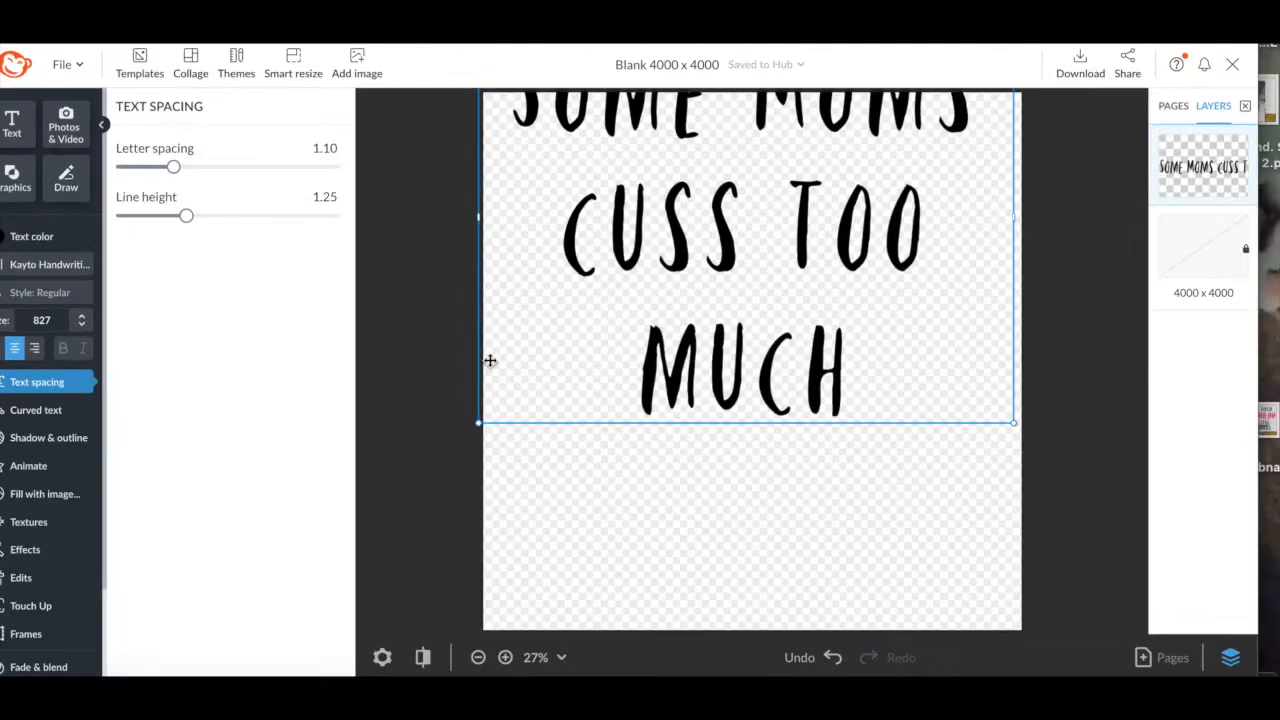
Resize the title to 689 across the top and add a 'Type here' text box below.
left_click_drag(729, 360, 737, 434)
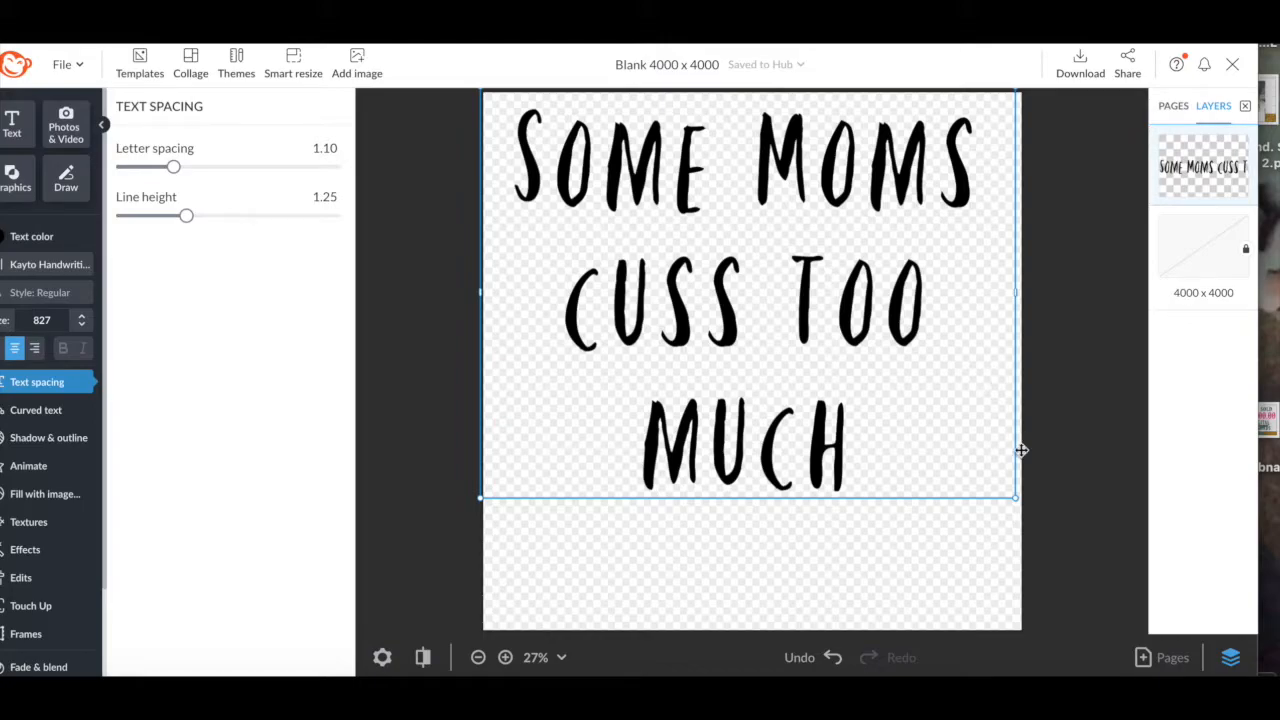
left_click_drag(1020, 500, 932, 438)
left_click_drag(933, 257, 1047, 248)
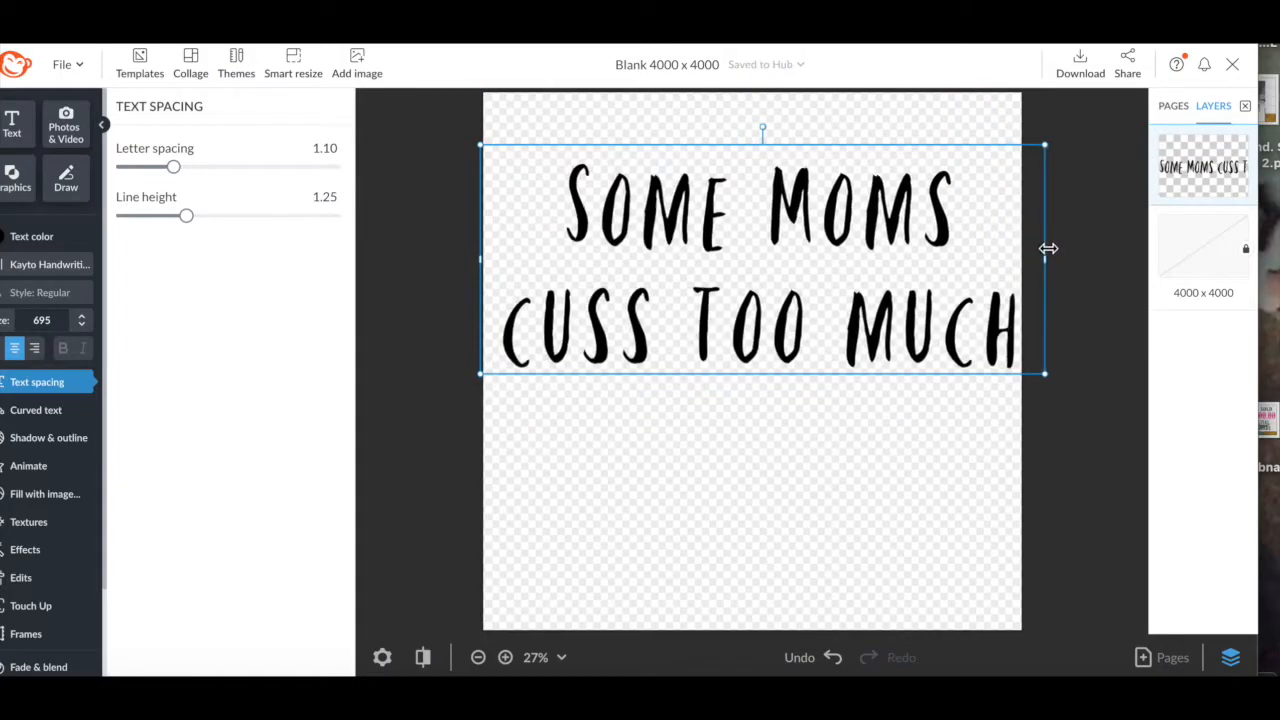
left_click_drag(1048, 373, 1045, 371)
left_click_drag(767, 322, 740, 278)
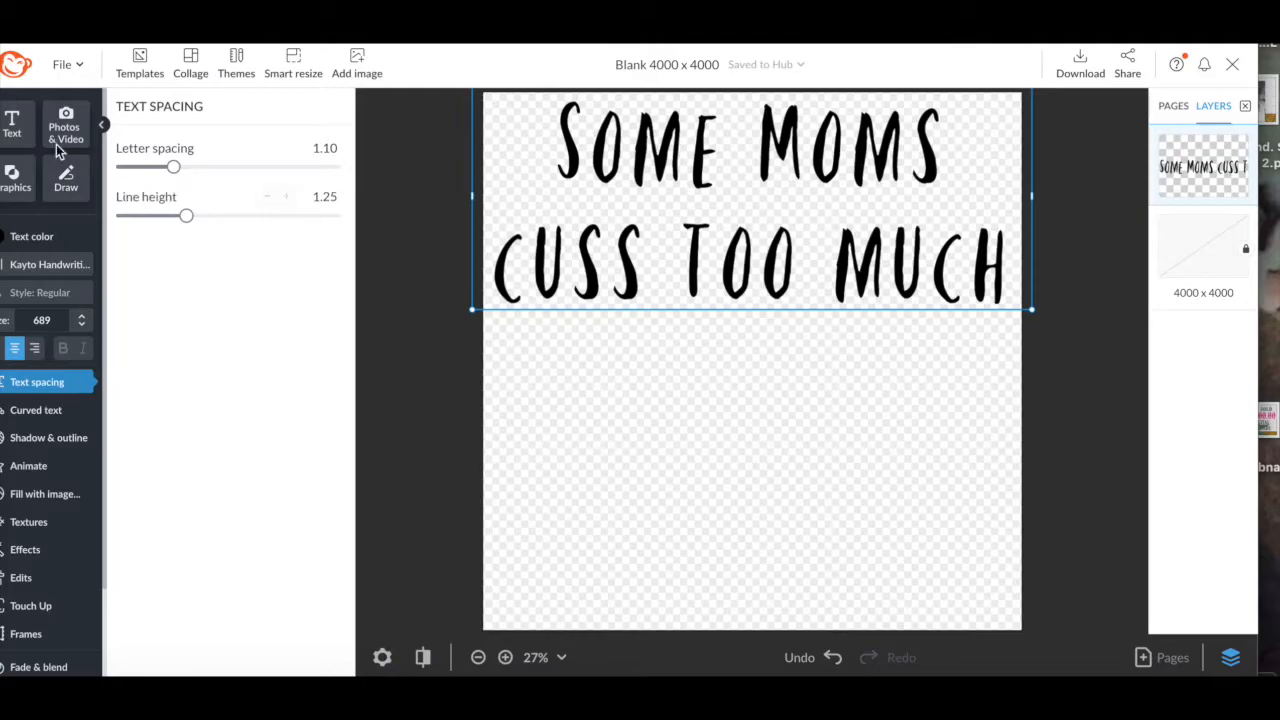
left_click(13, 125)
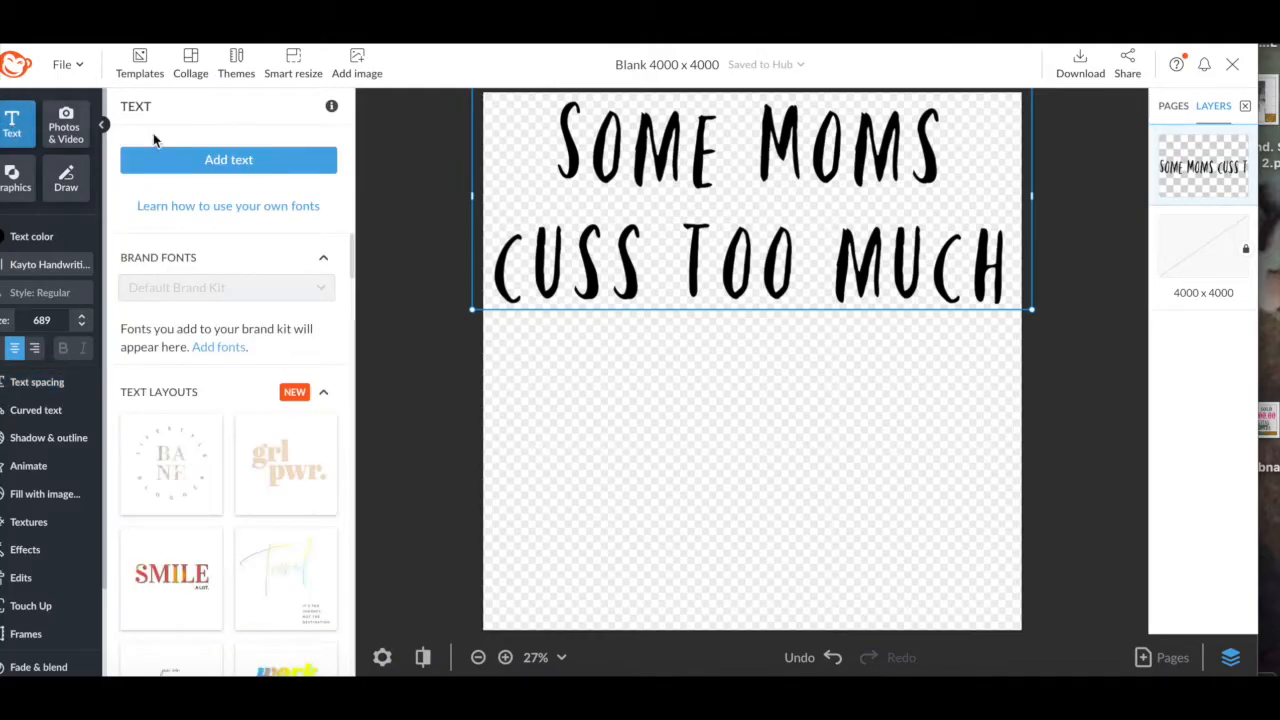
left_click(213, 172)
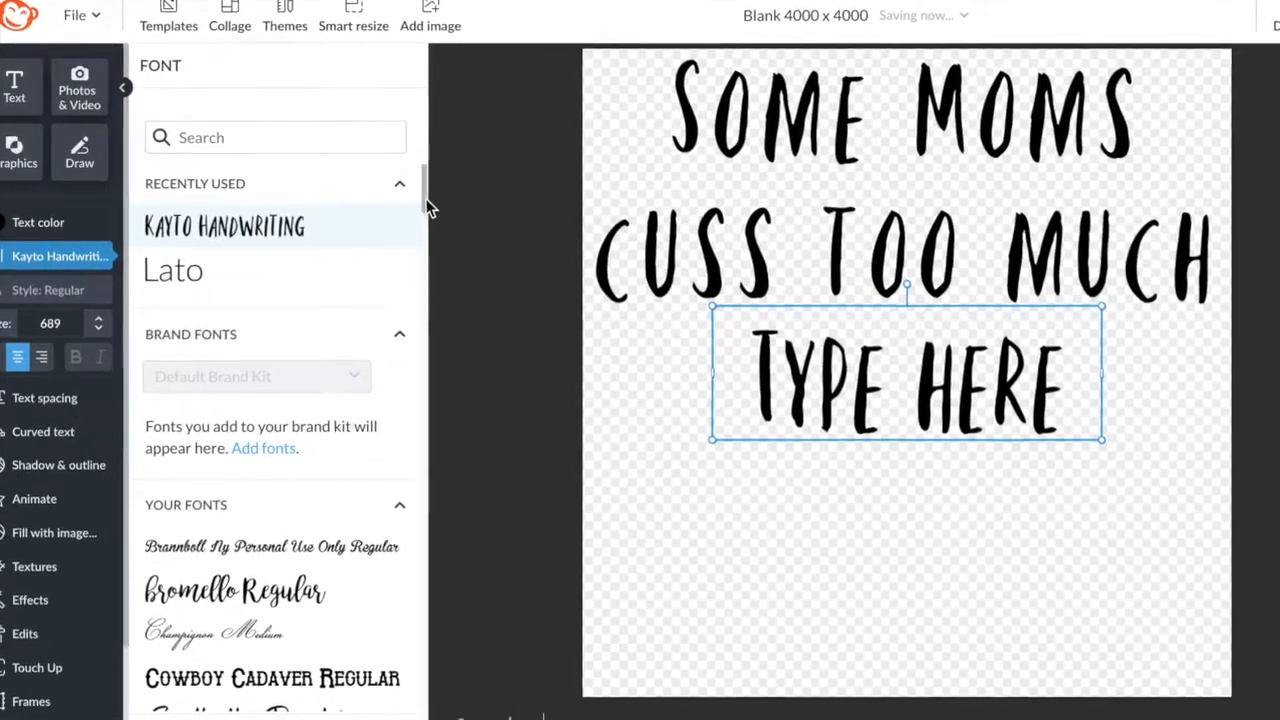
Apply the Black Jack font to the new text box.
right_click(406, 205)
left_click(329, 148)
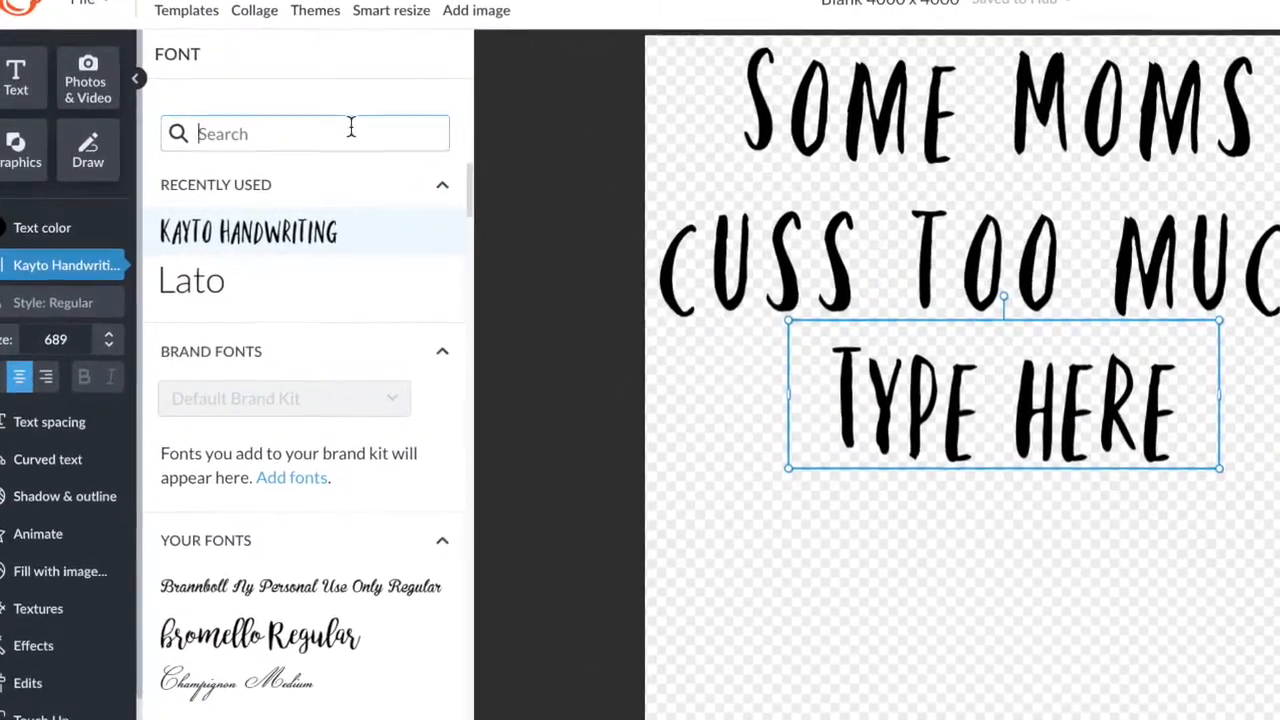
type("black")
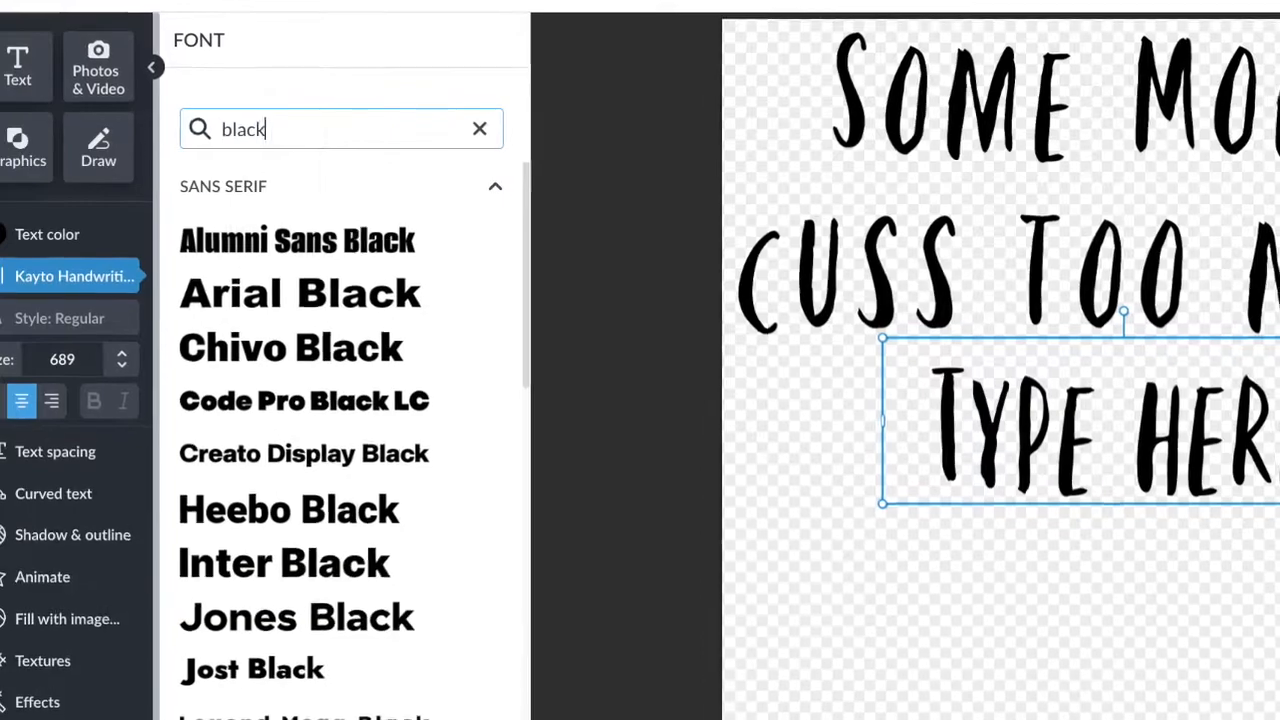
type(" jac")
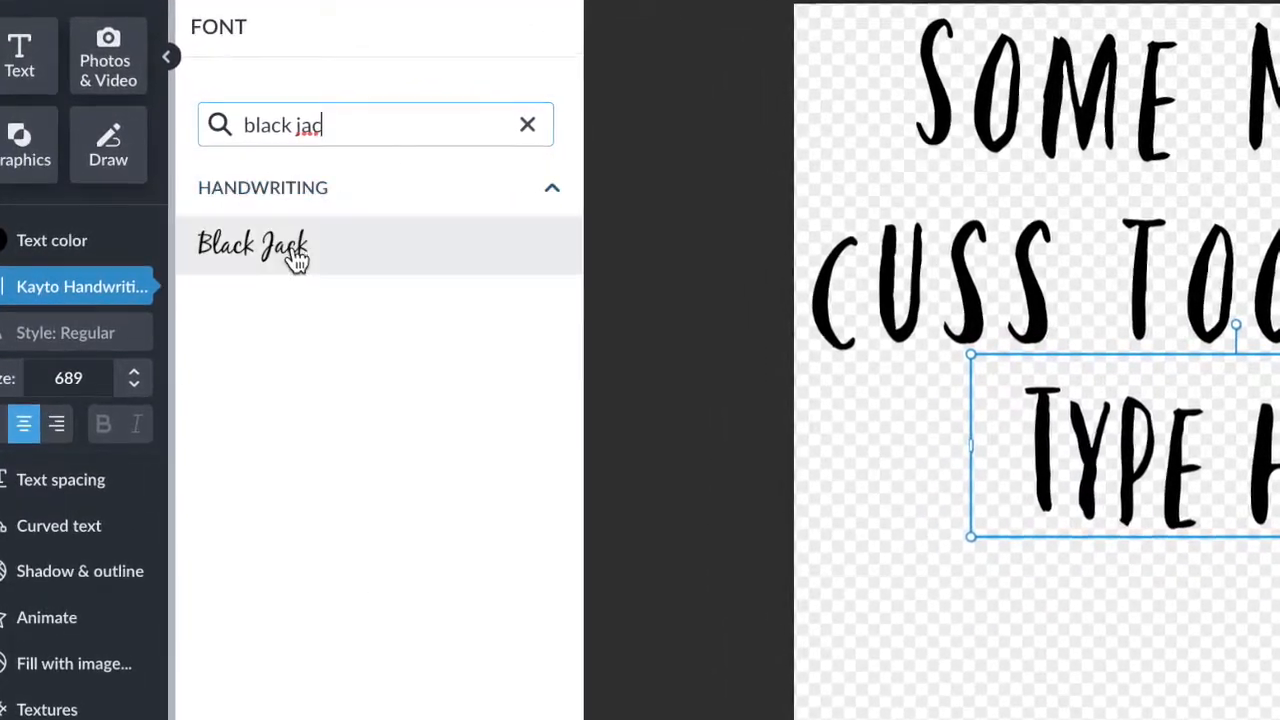
left_click(298, 258)
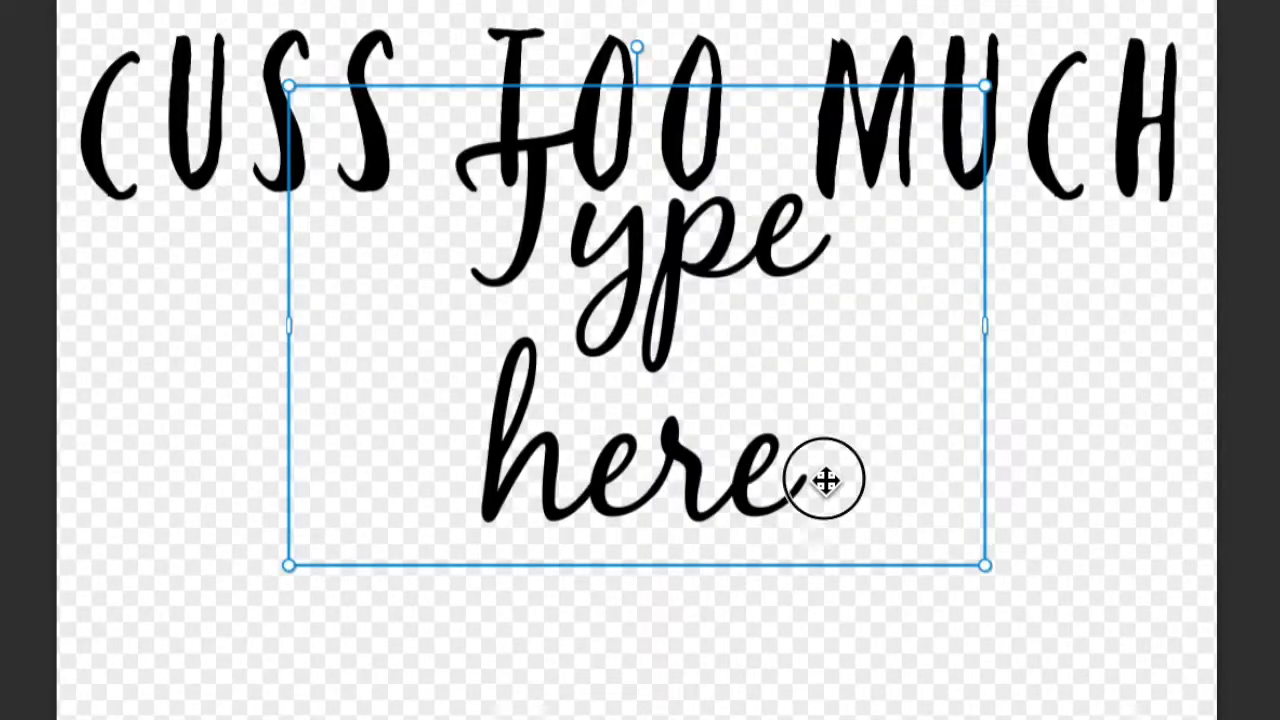
Replace the placeholder with 'It's me.' and 'I'm some moms.' on separate lines.
double_click(825, 480)
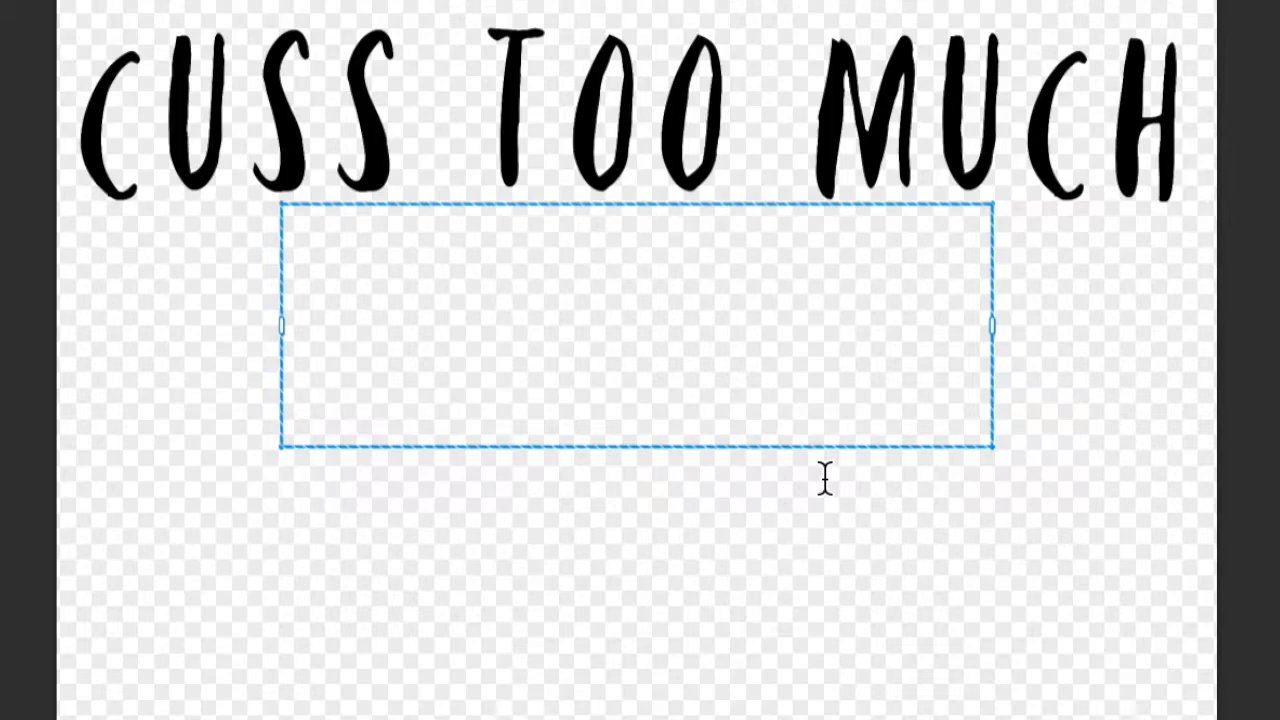
type("It's me.")
key("Return")
type("I'm some moms")
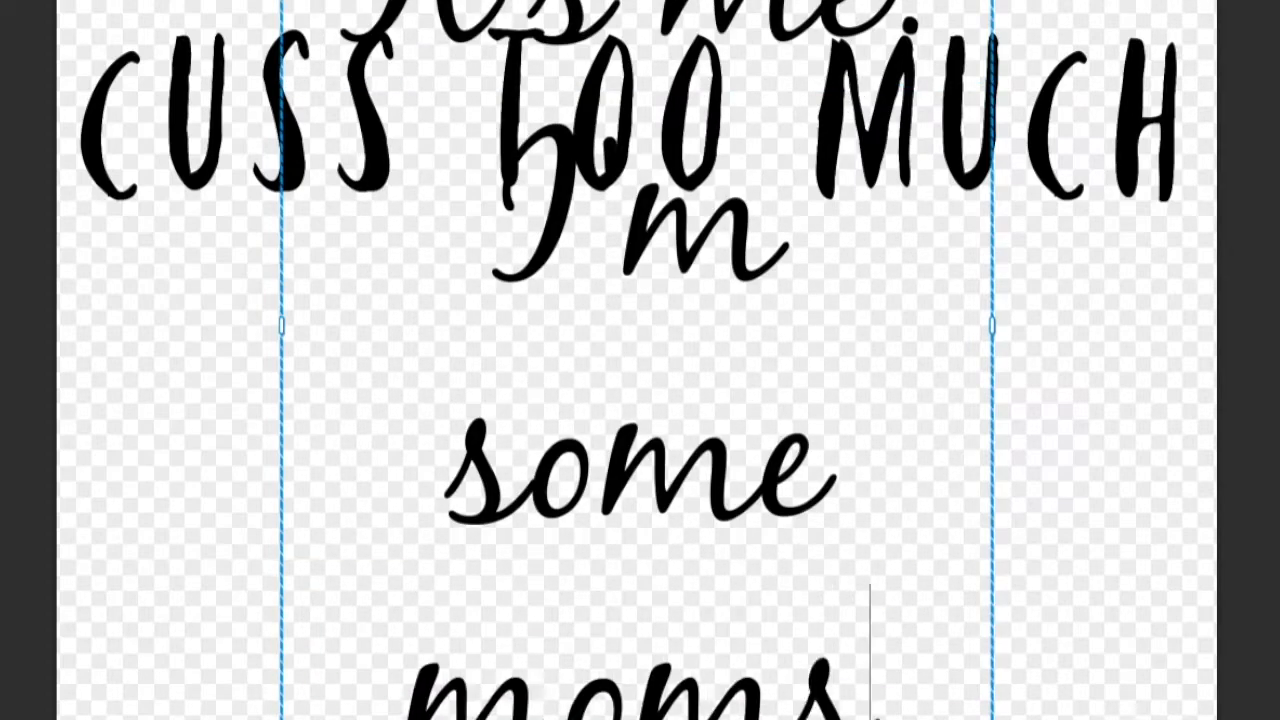
type(".")
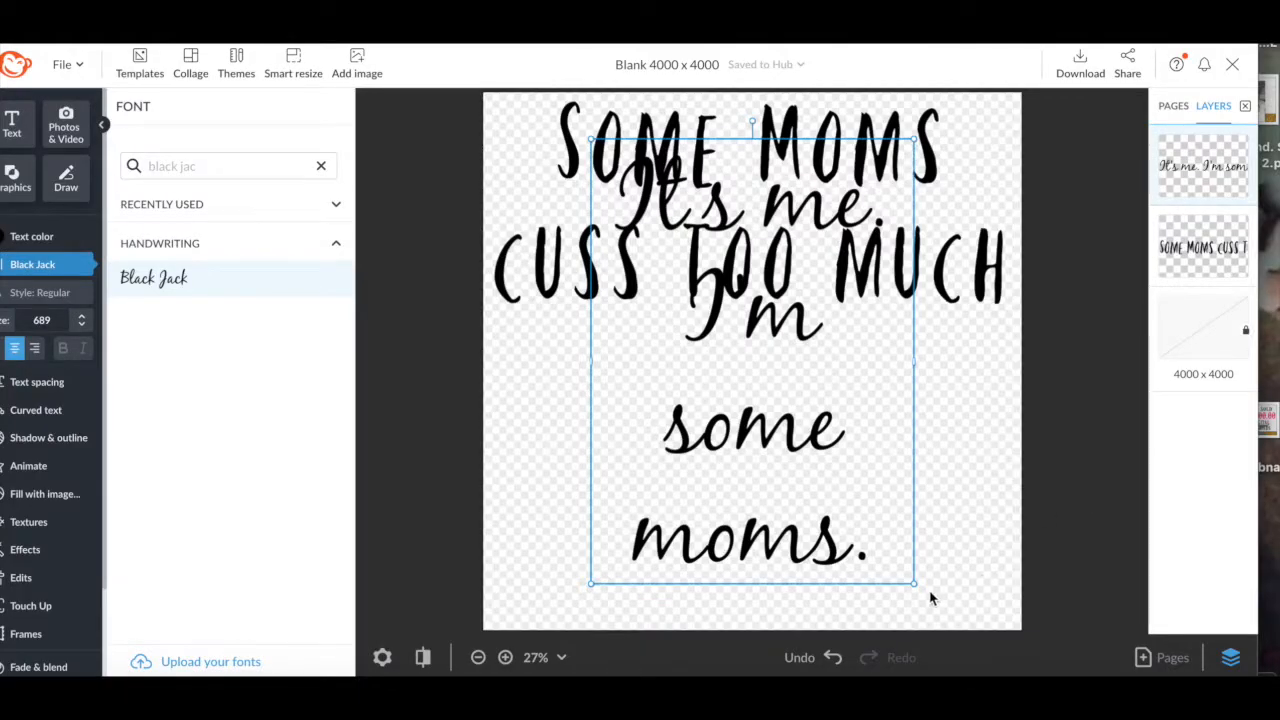
Resize the script line to 393 on one line, placed just beneath the title.
left_click_drag(916, 584, 753, 422)
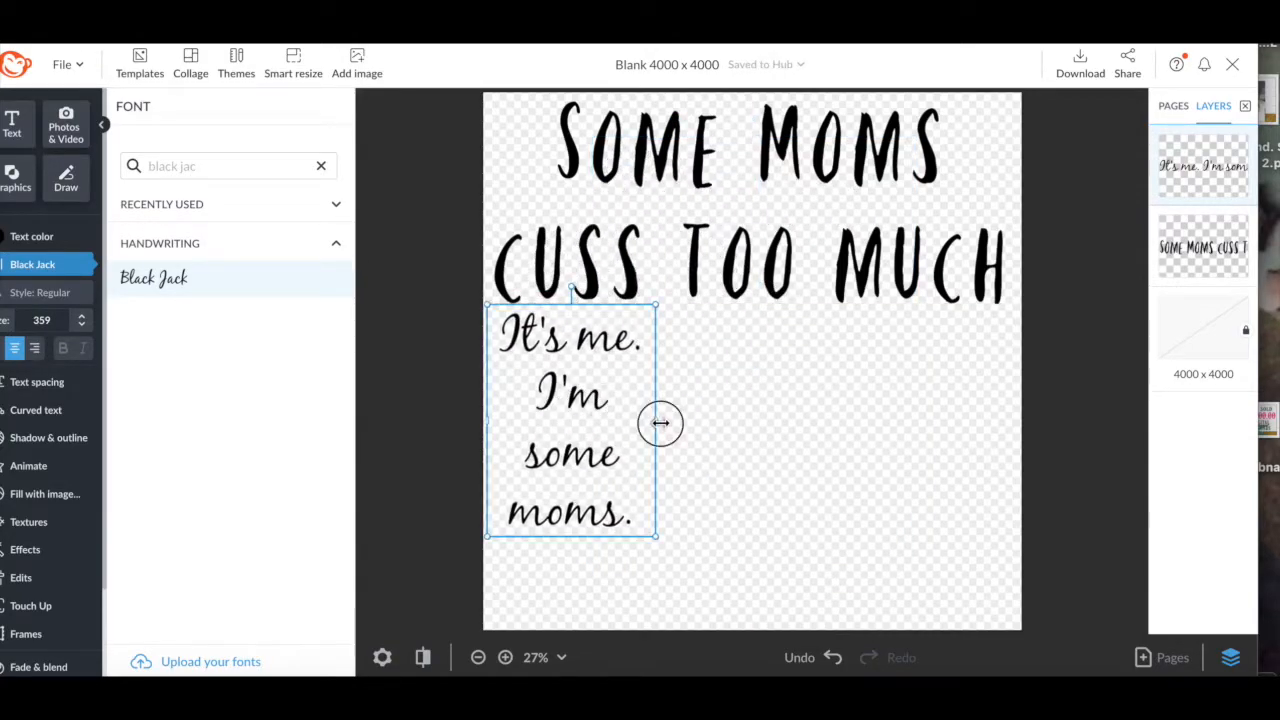
left_click_drag(928, 393, 1010, 388)
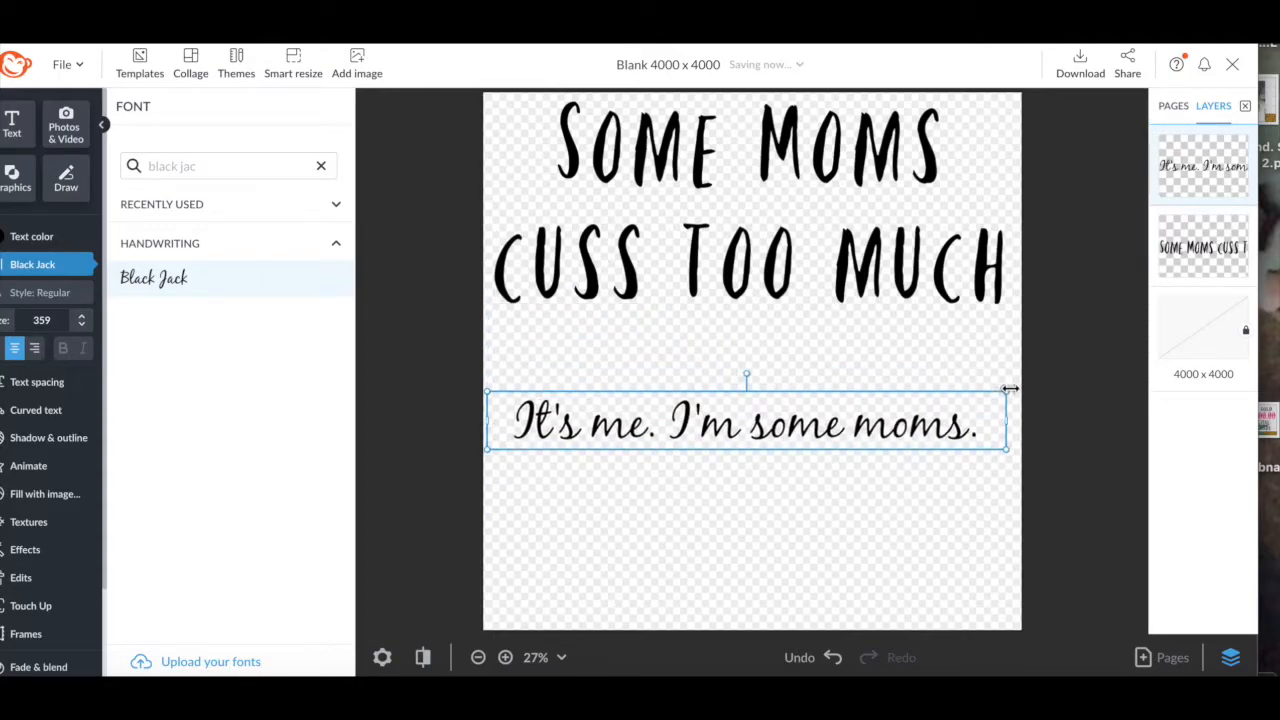
left_click_drag(727, 426, 725, 345)
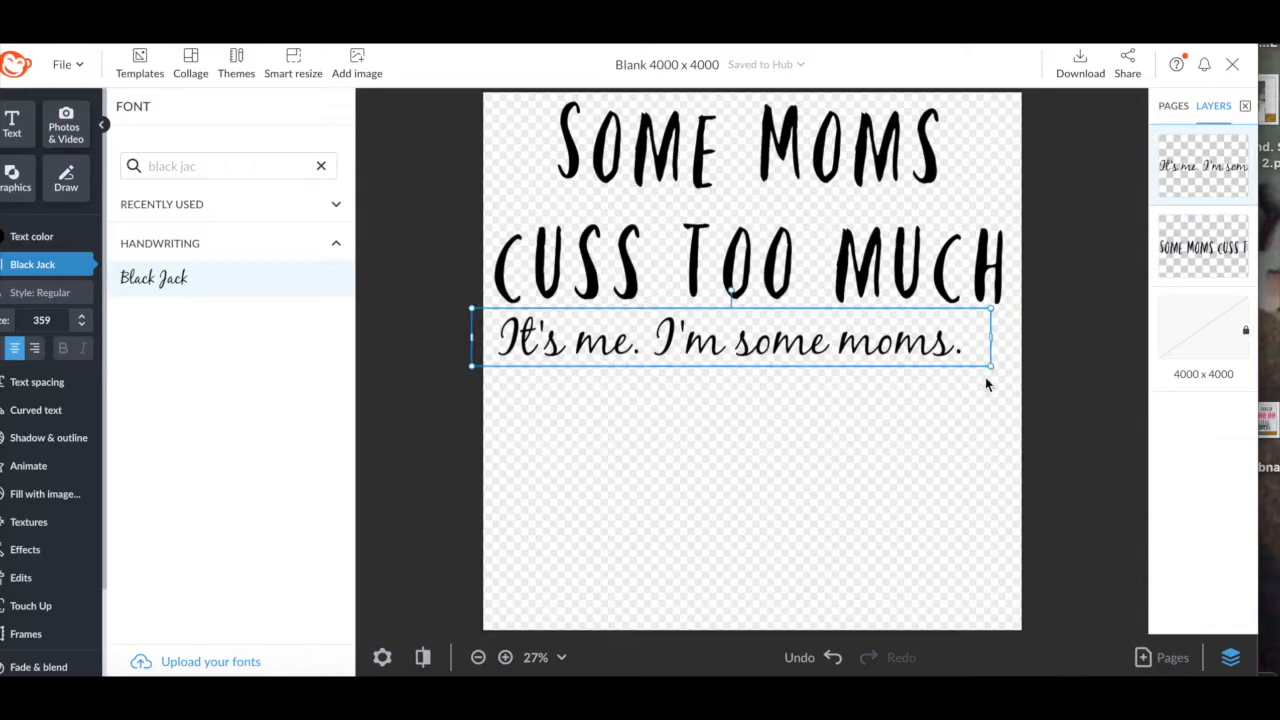
left_click_drag(1031, 375, 1040, 374)
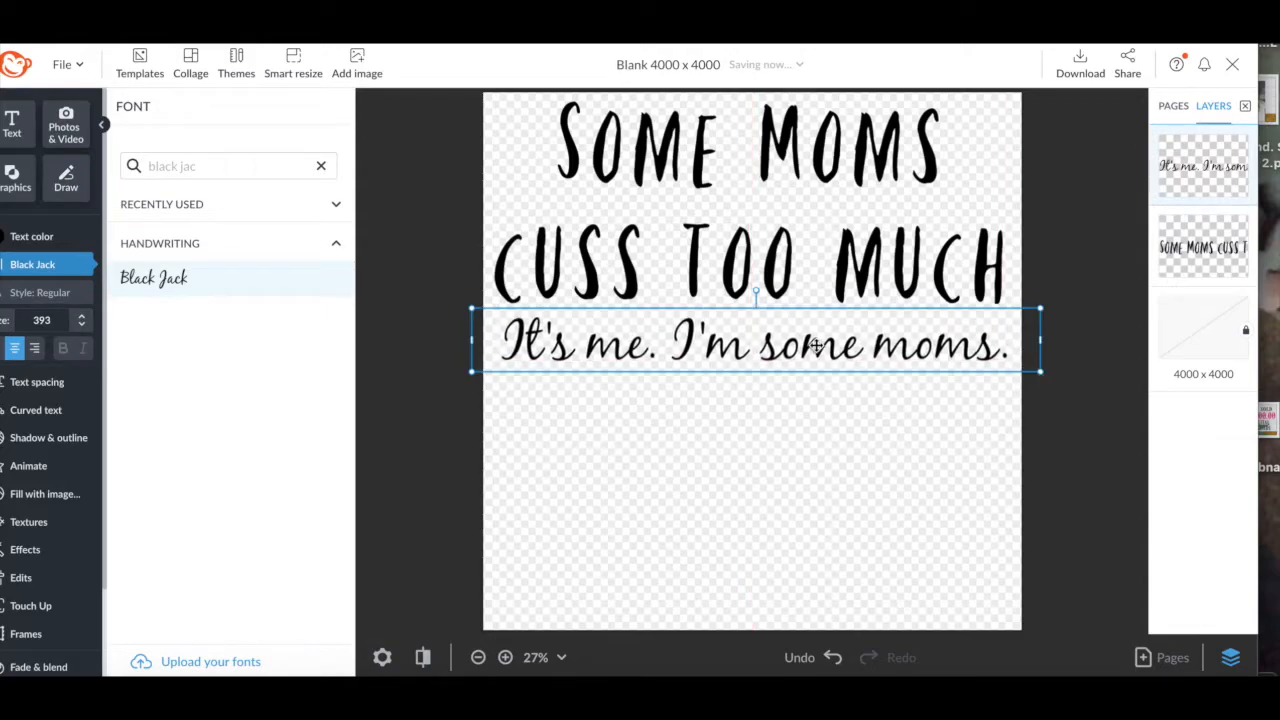
left_click(766, 434)
left_click(743, 354)
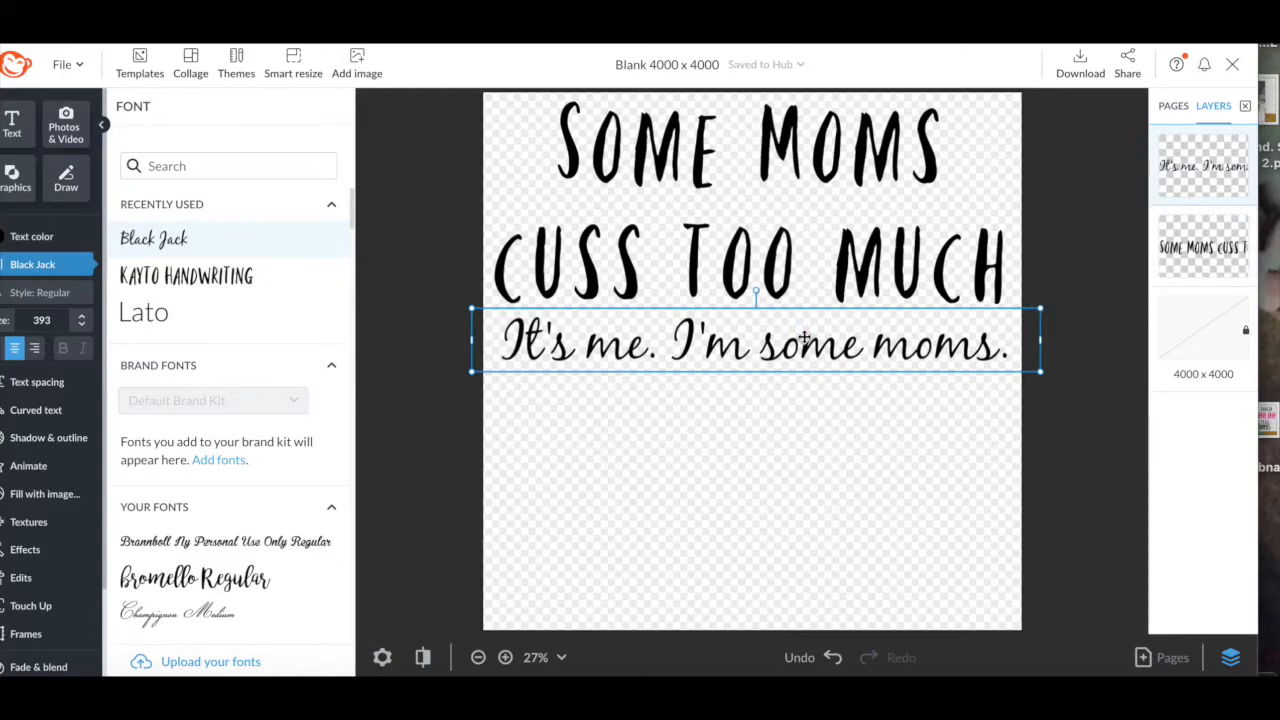
Flatten the script line's layer into an image and adjust its height under the heading.
right_click(1184, 176)
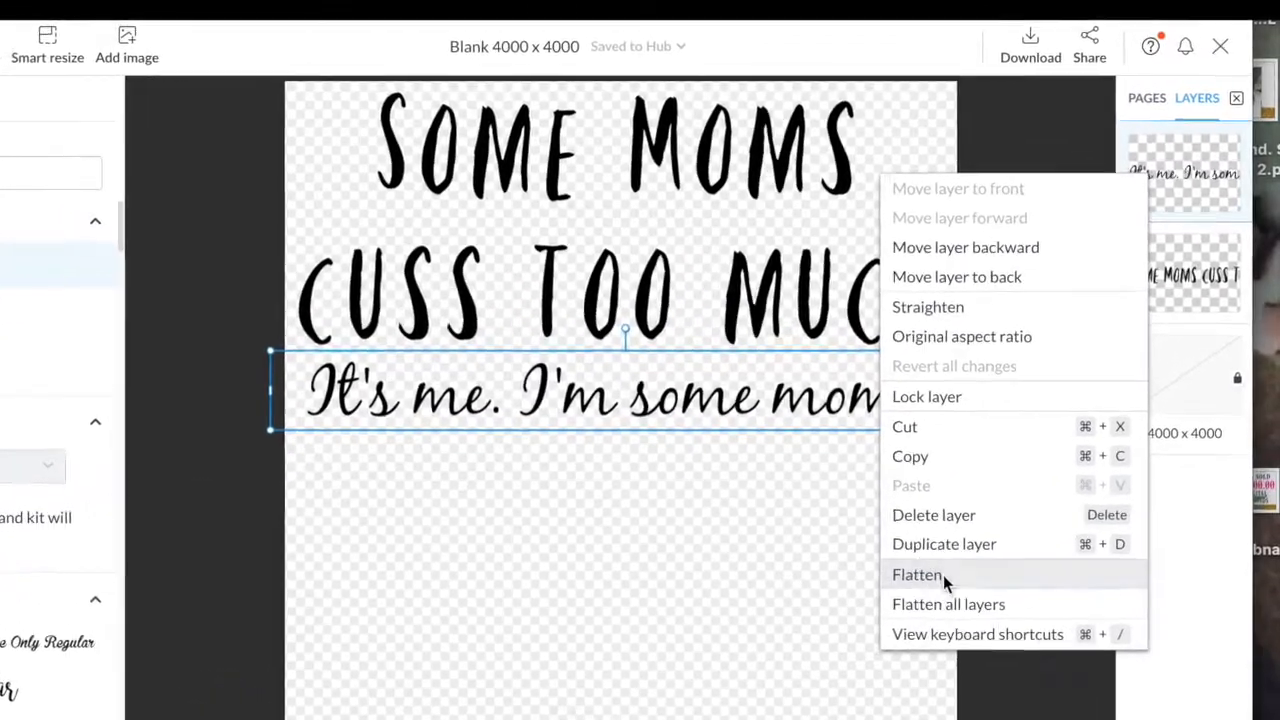
left_click(960, 553)
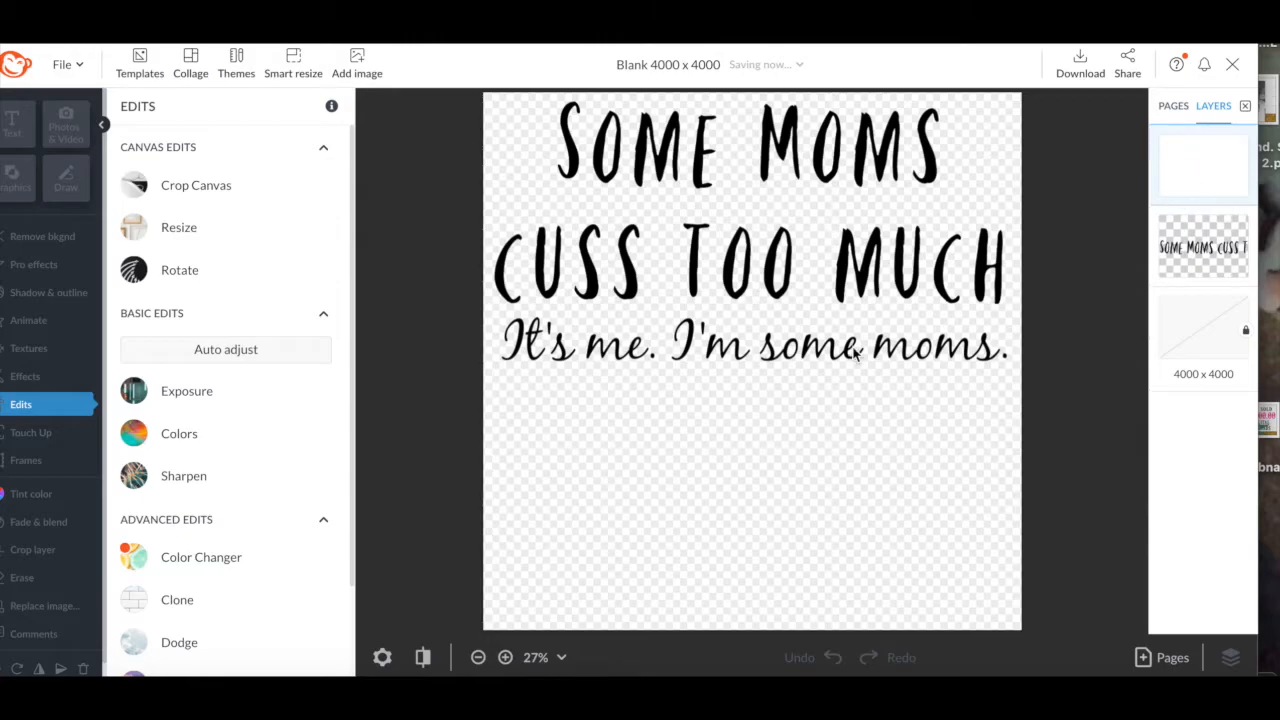
left_click(614, 344)
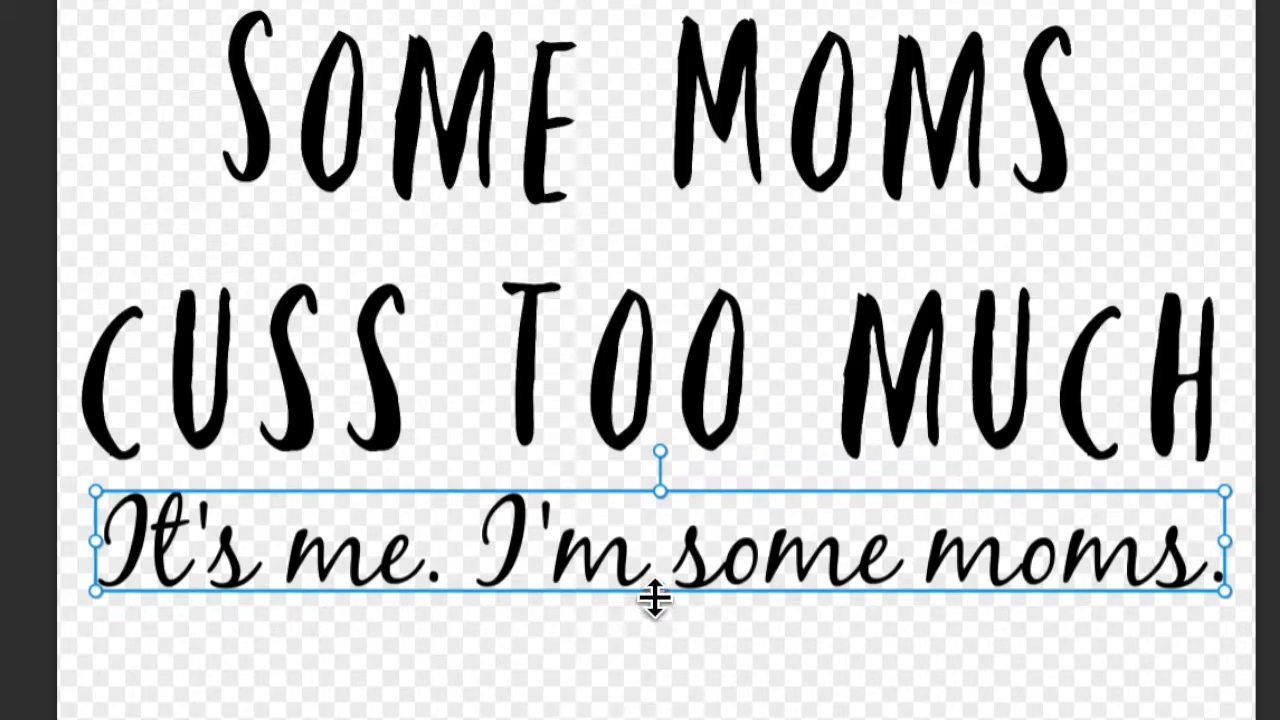
mouse_move(655, 598)
left_mouse_down()
mouse_move(650, 697)
mouse_move(654, 560)
mouse_move(651, 606)
left_mouse_up()
left_click_drag(623, 543, 607, 565)
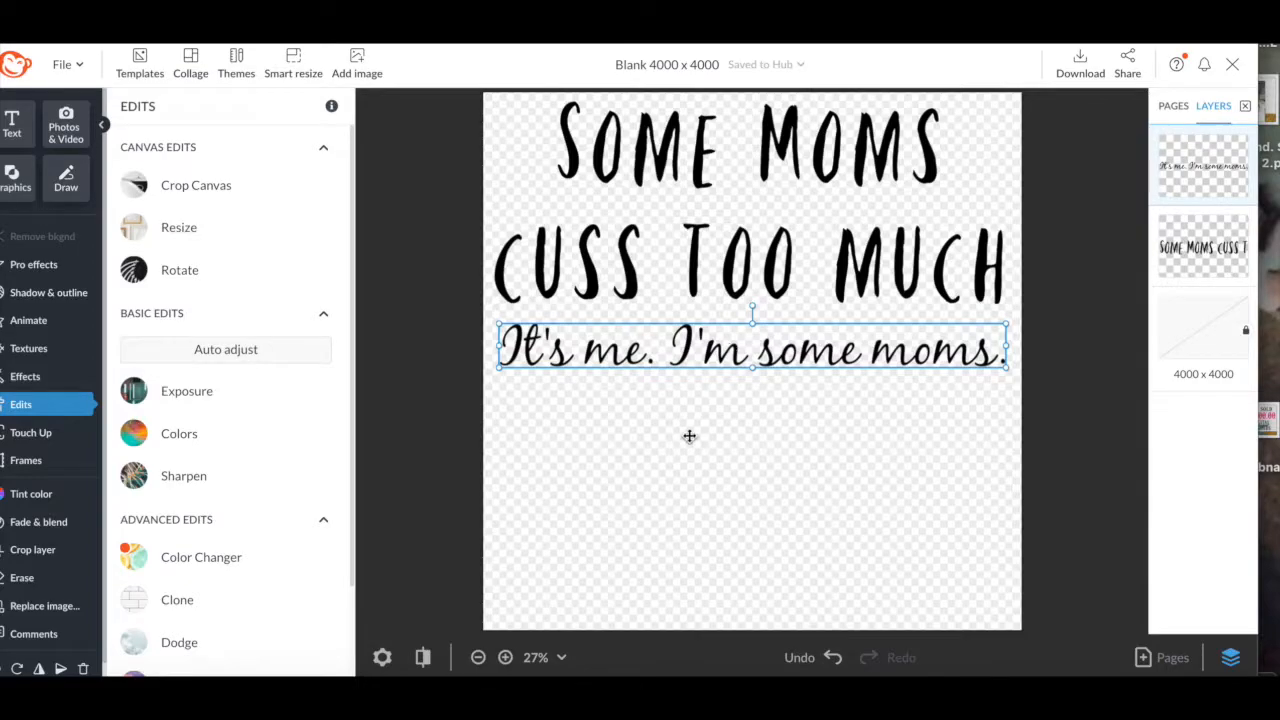
left_click(689, 436)
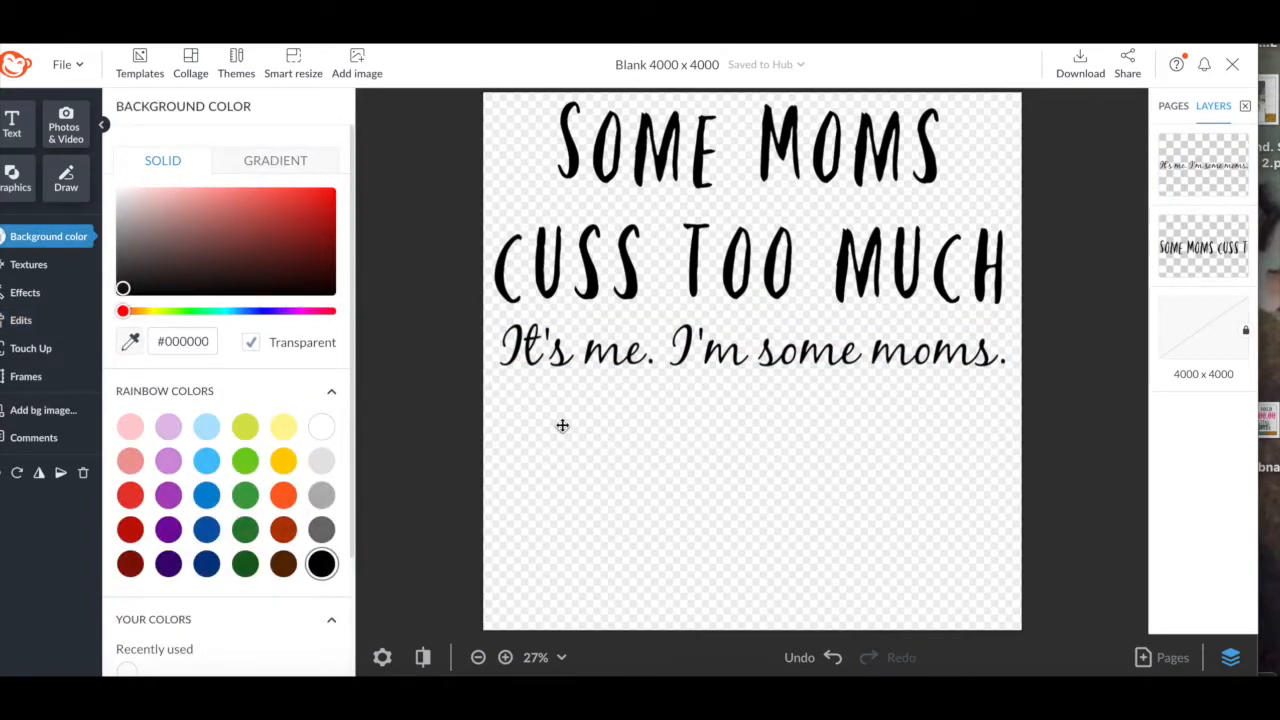
Crop the canvas bottom up to 4000 × 2190, removing the empty area below the text.
left_click(555, 368)
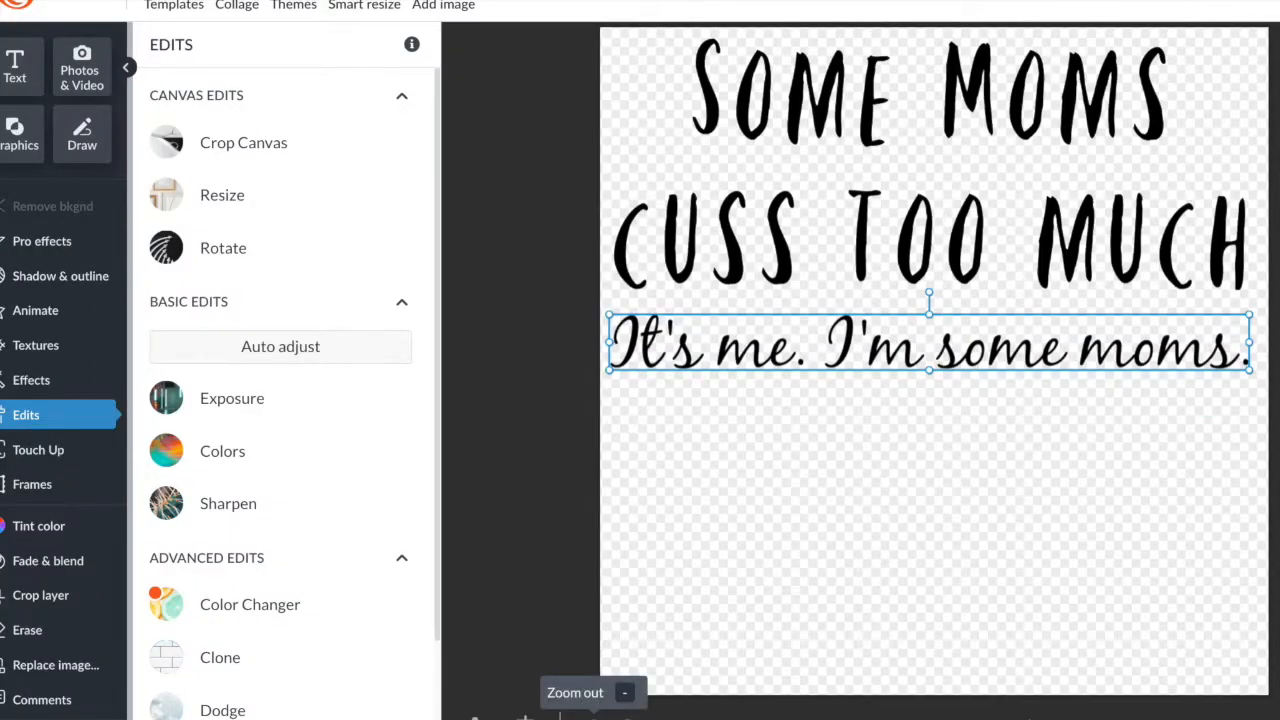
left_click(593, 716)
left_click(894, 479)
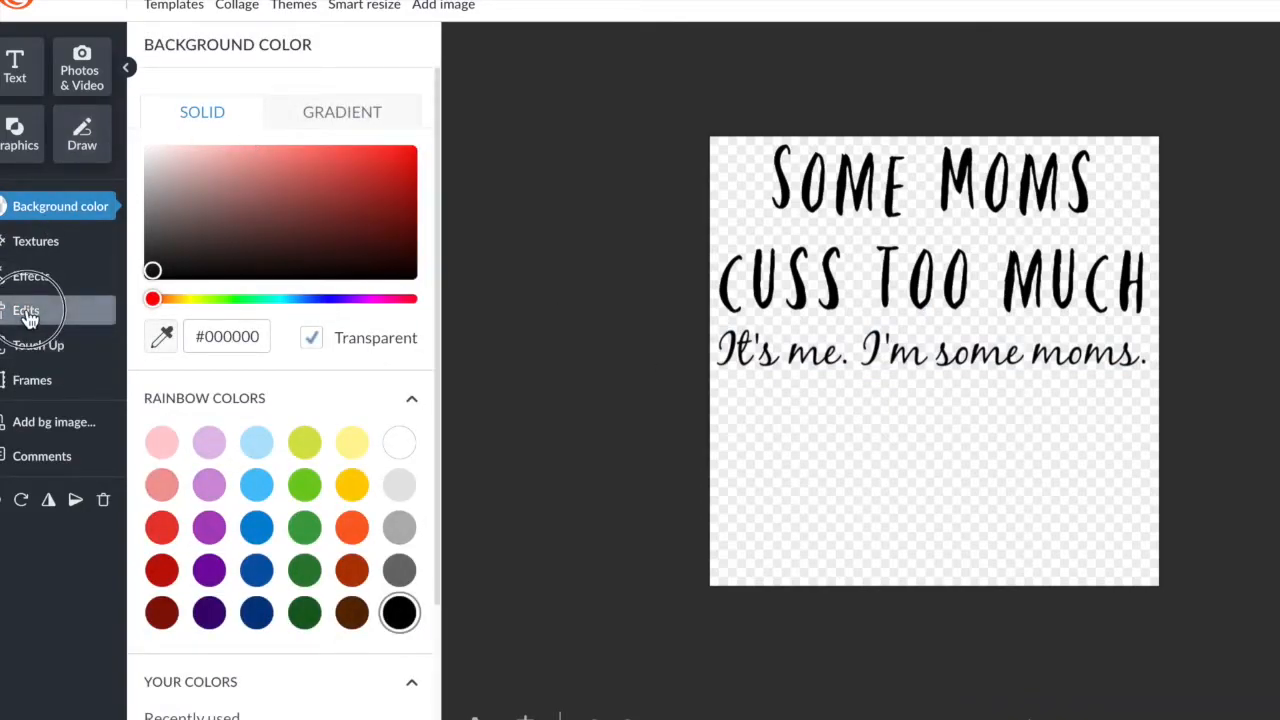
left_click(28, 313)
left_click(220, 150)
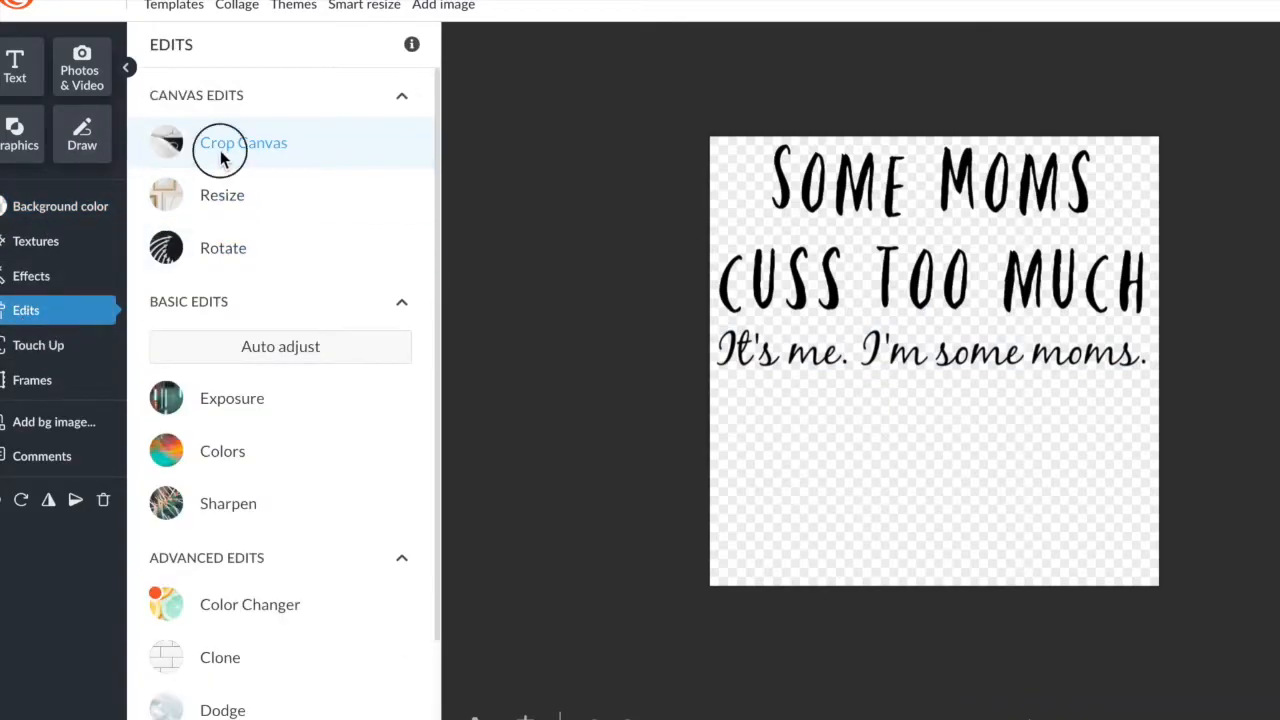
left_click_drag(995, 589, 993, 385)
left_click(207, 572)
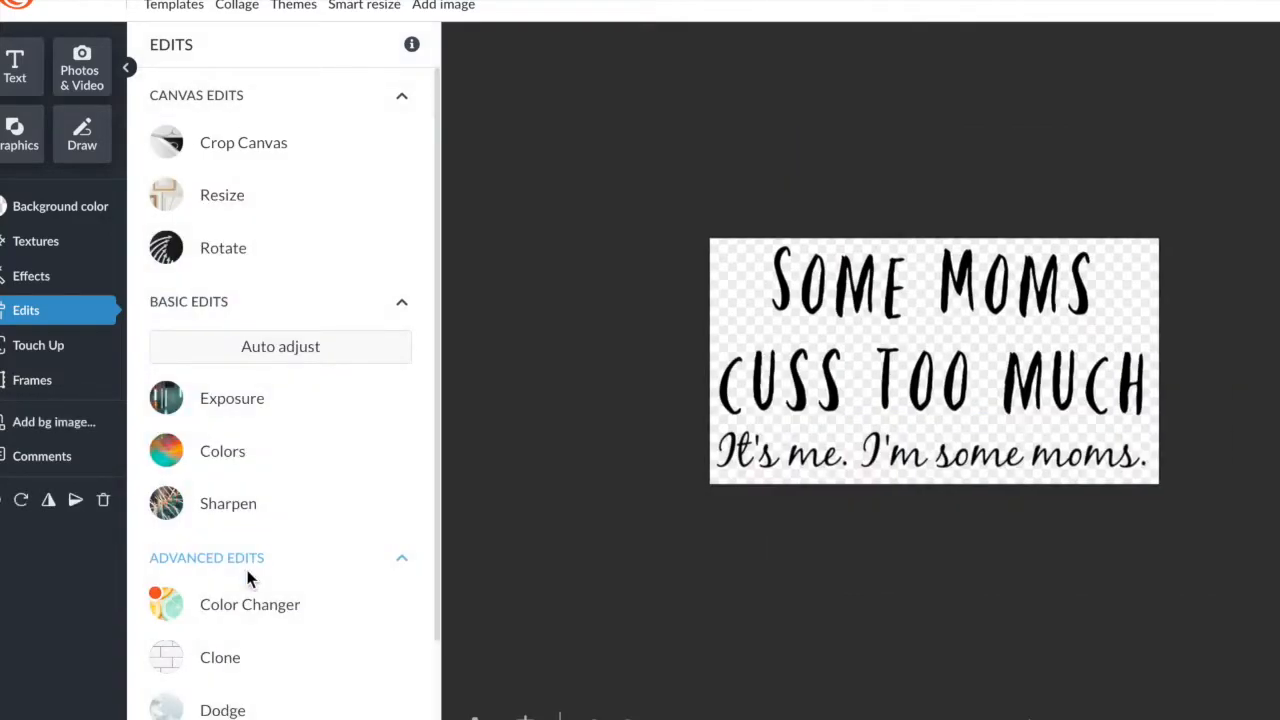
left_click(848, 352)
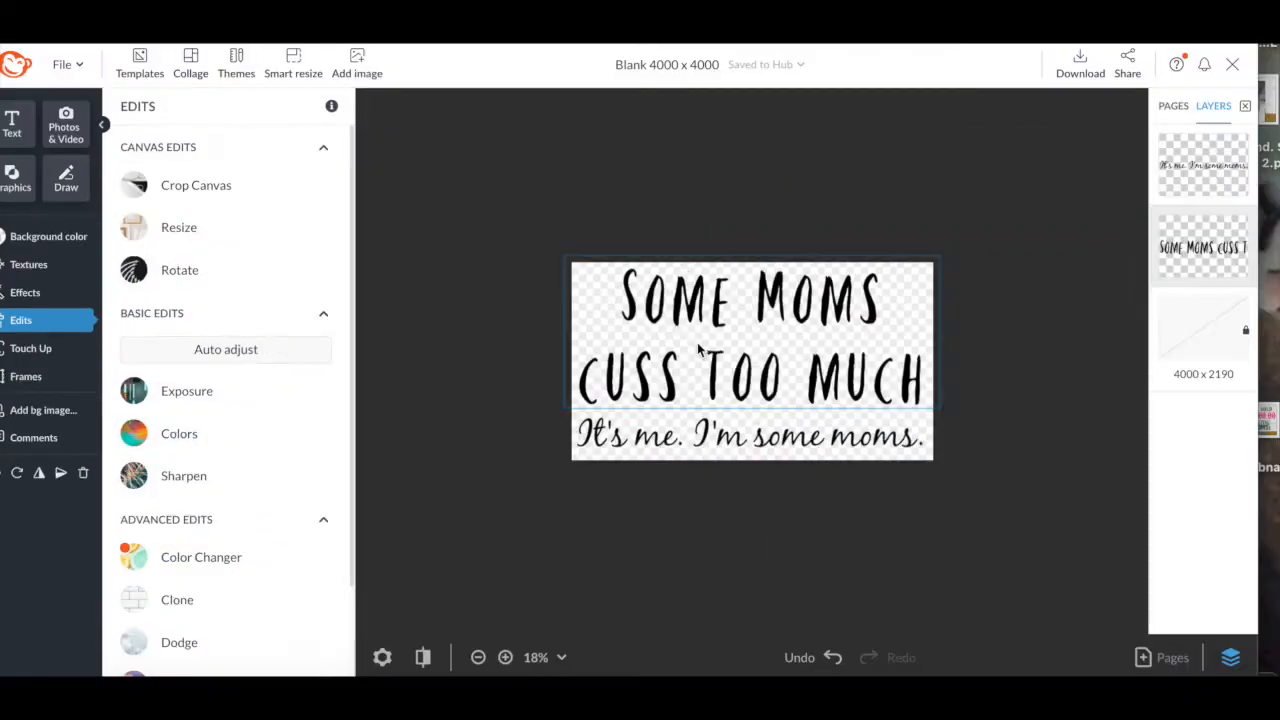
left_click(940, 151)
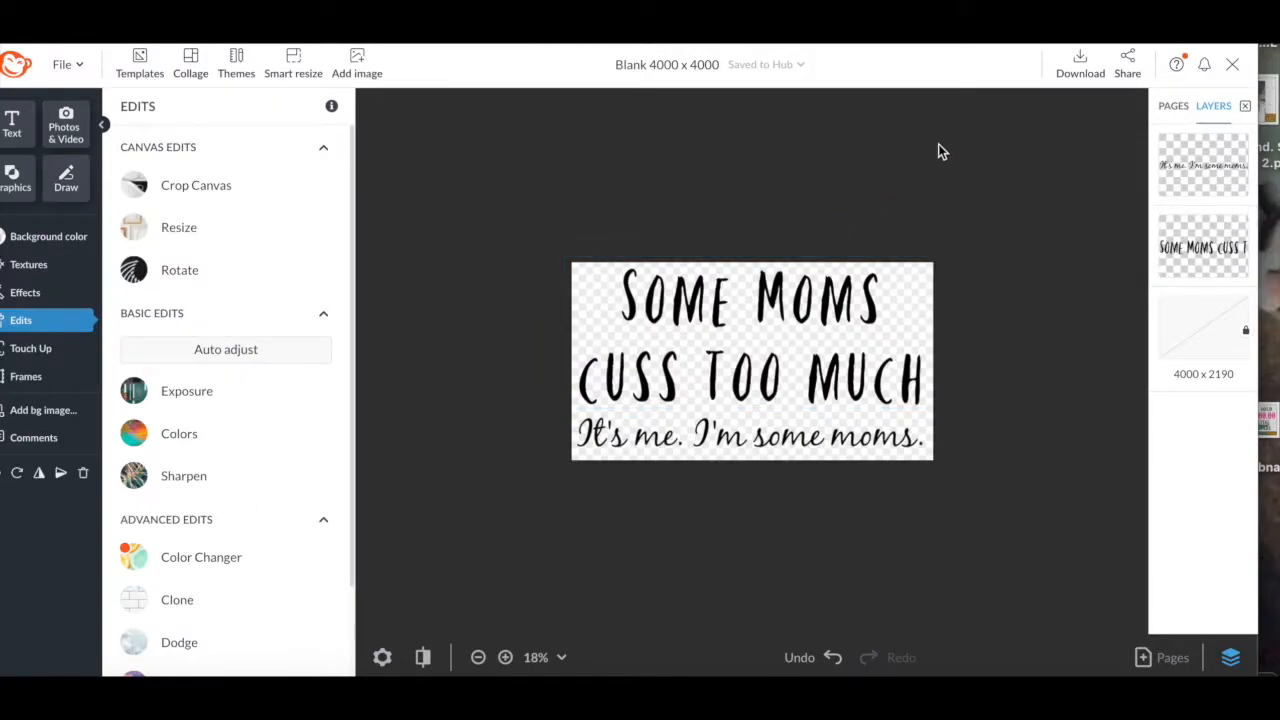
Set the download to Print as a PNG image at 13.3 × 7.3 inches, 300 DPI.
left_click(1078, 62)
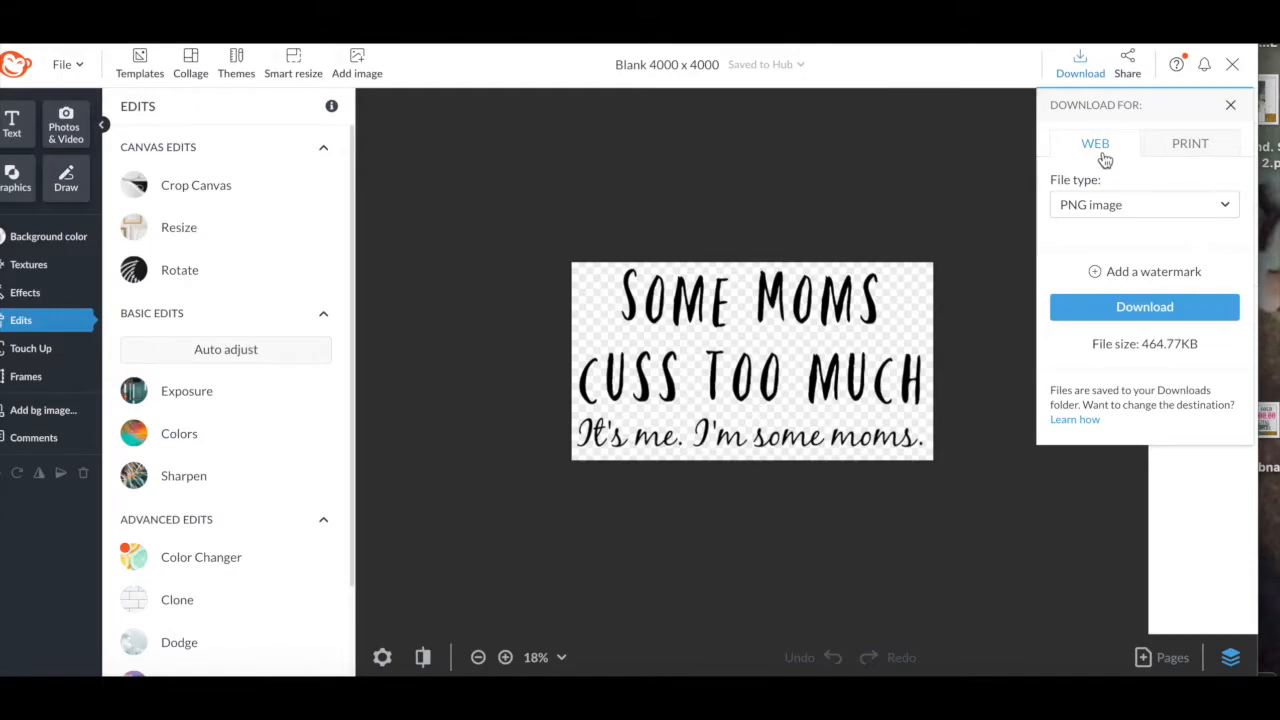
left_click(1188, 150)
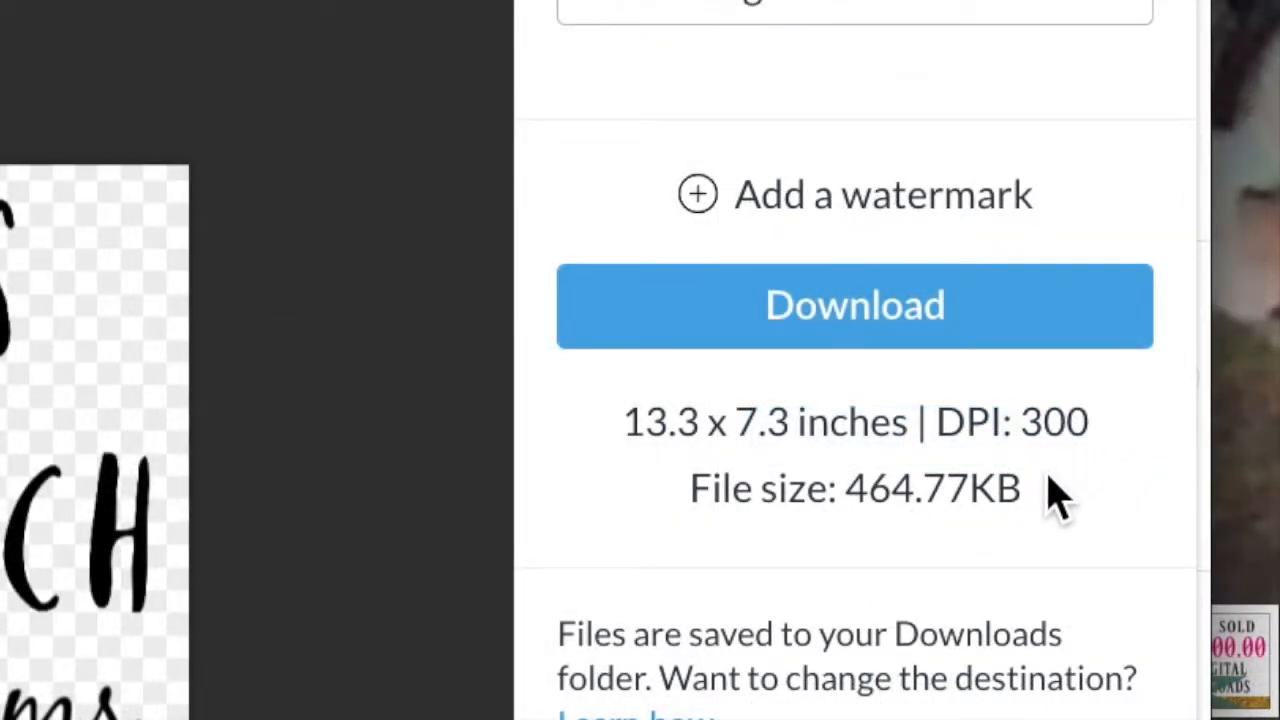
left_click(1254, 184)
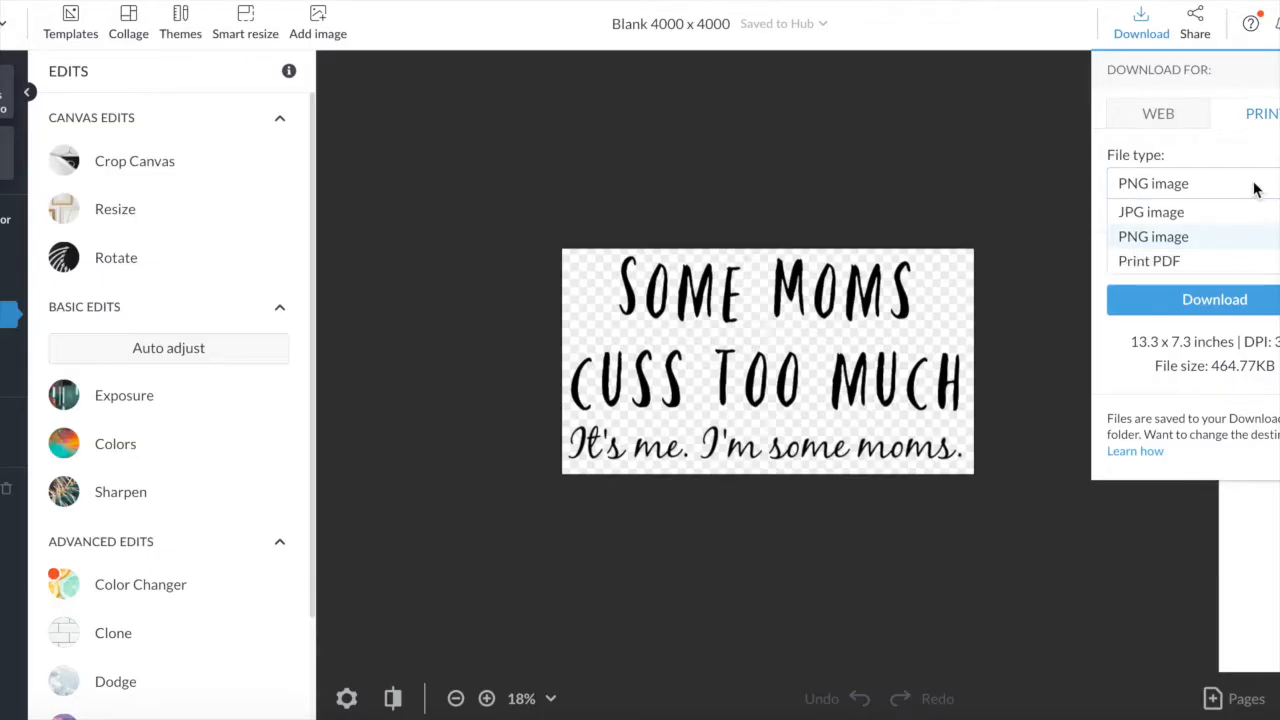
left_click(1166, 236)
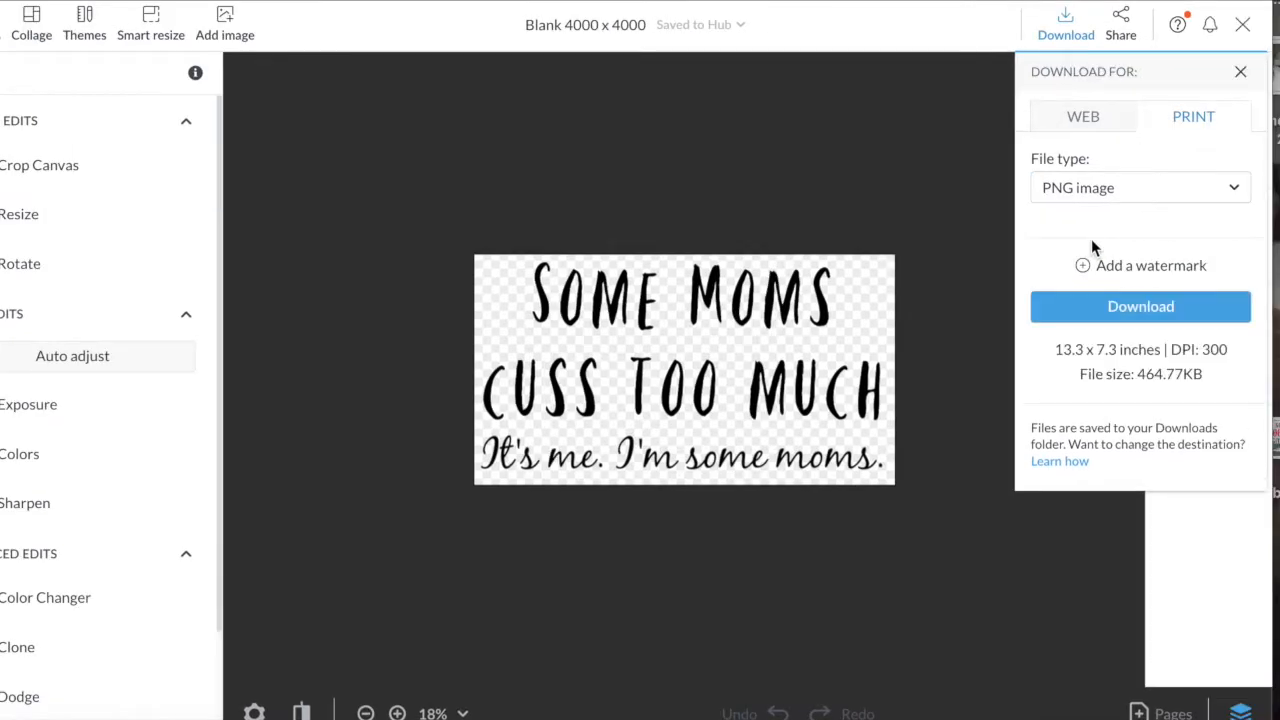
Download the transparent PNG to the Designs folder with the file tag 'Moms Cuss'.
left_click(1136, 305)
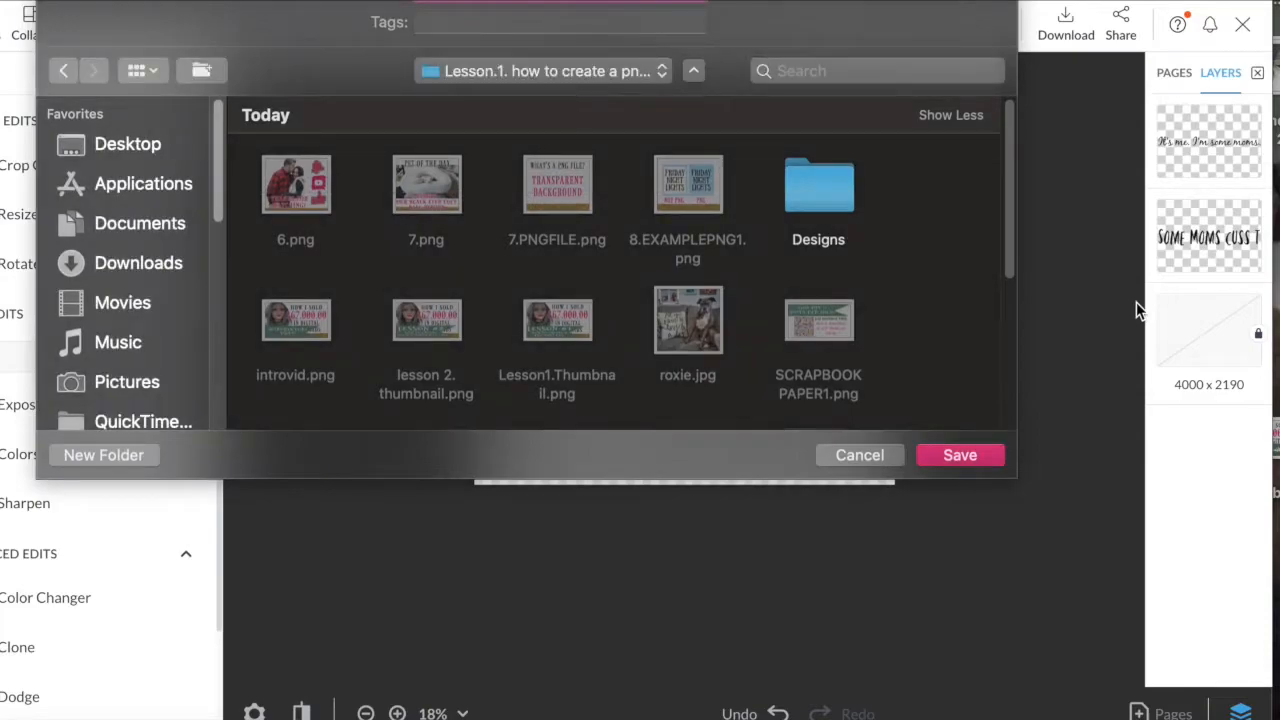
double_click(818, 190)
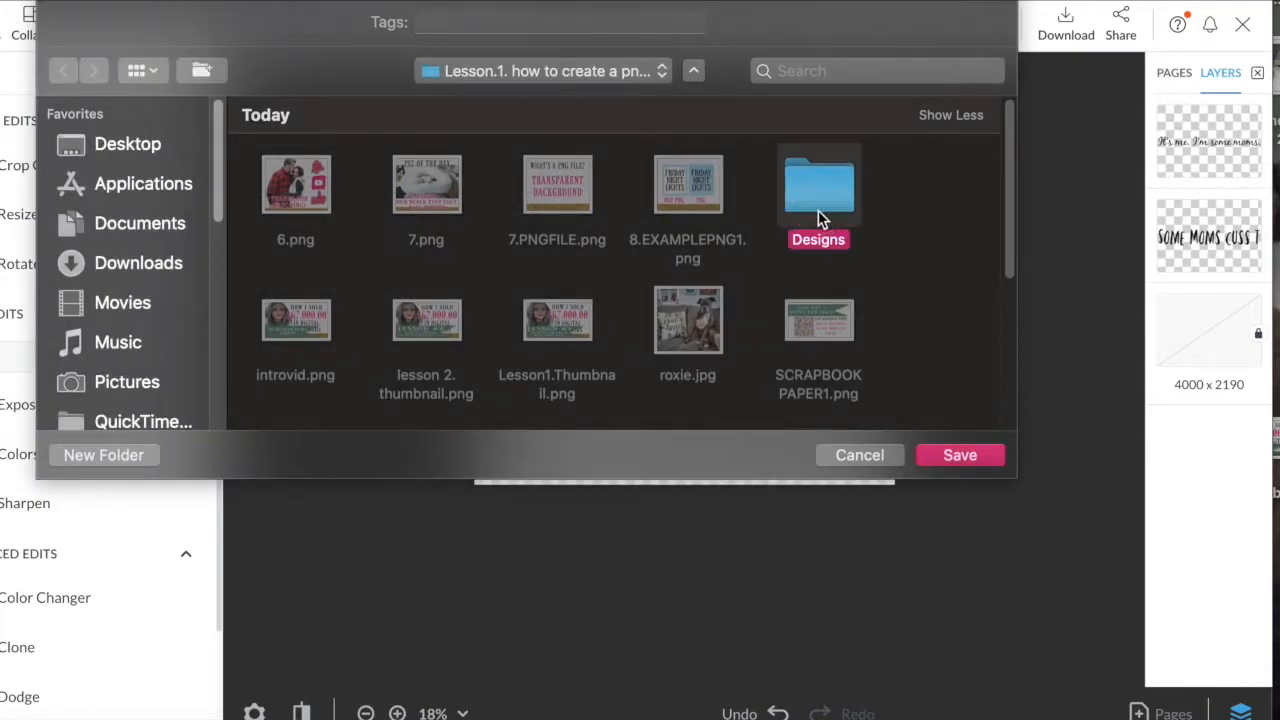
left_click(553, 24)
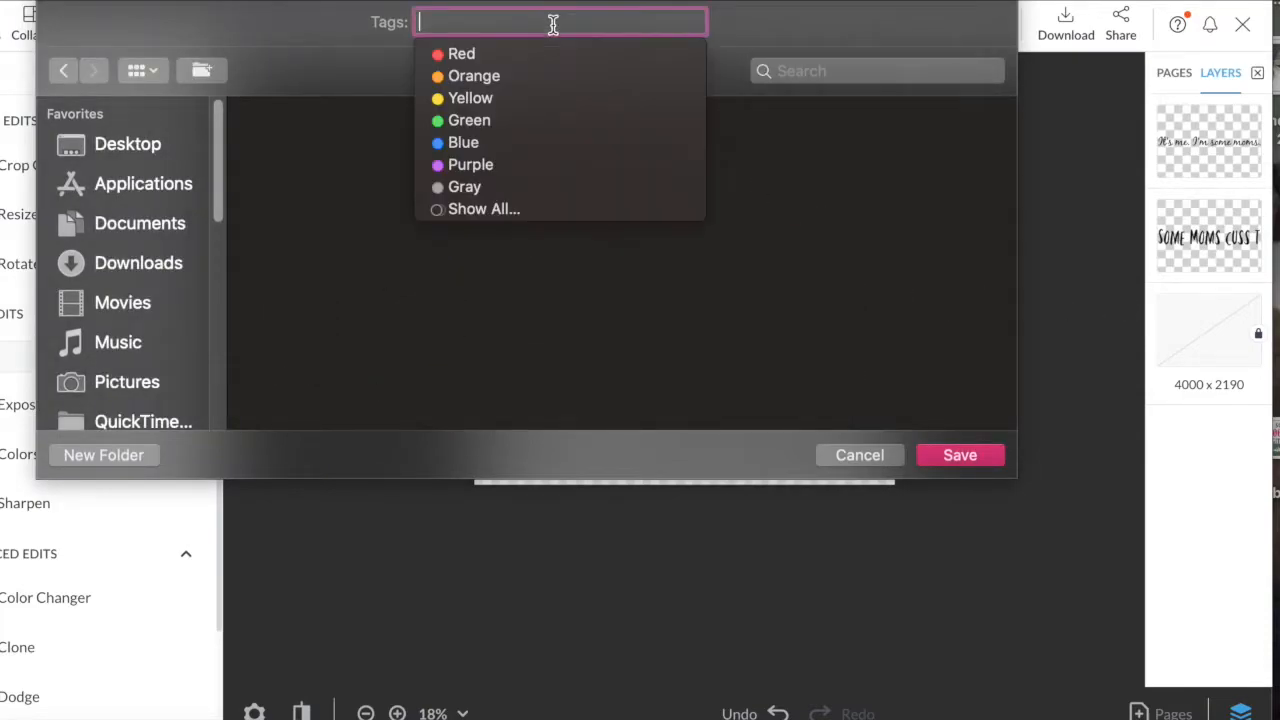
type("Moms Cu")
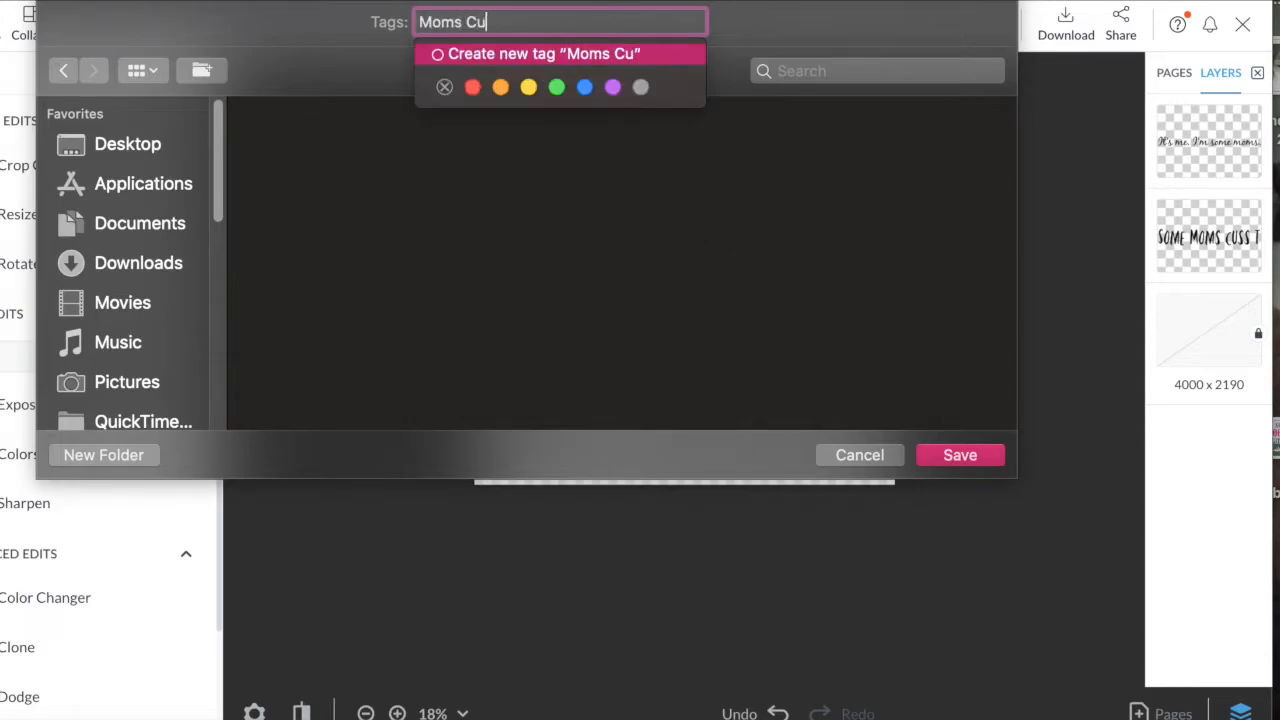
type("ss")
key("Return")
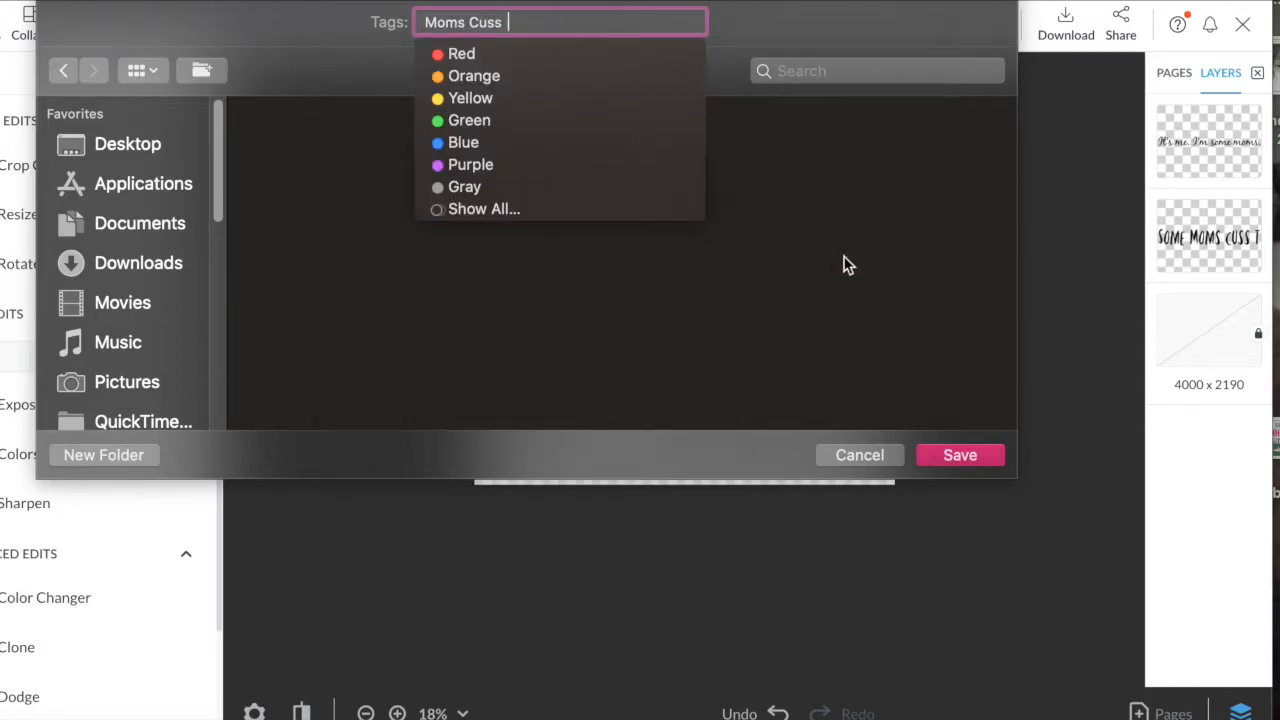
left_click(966, 450)
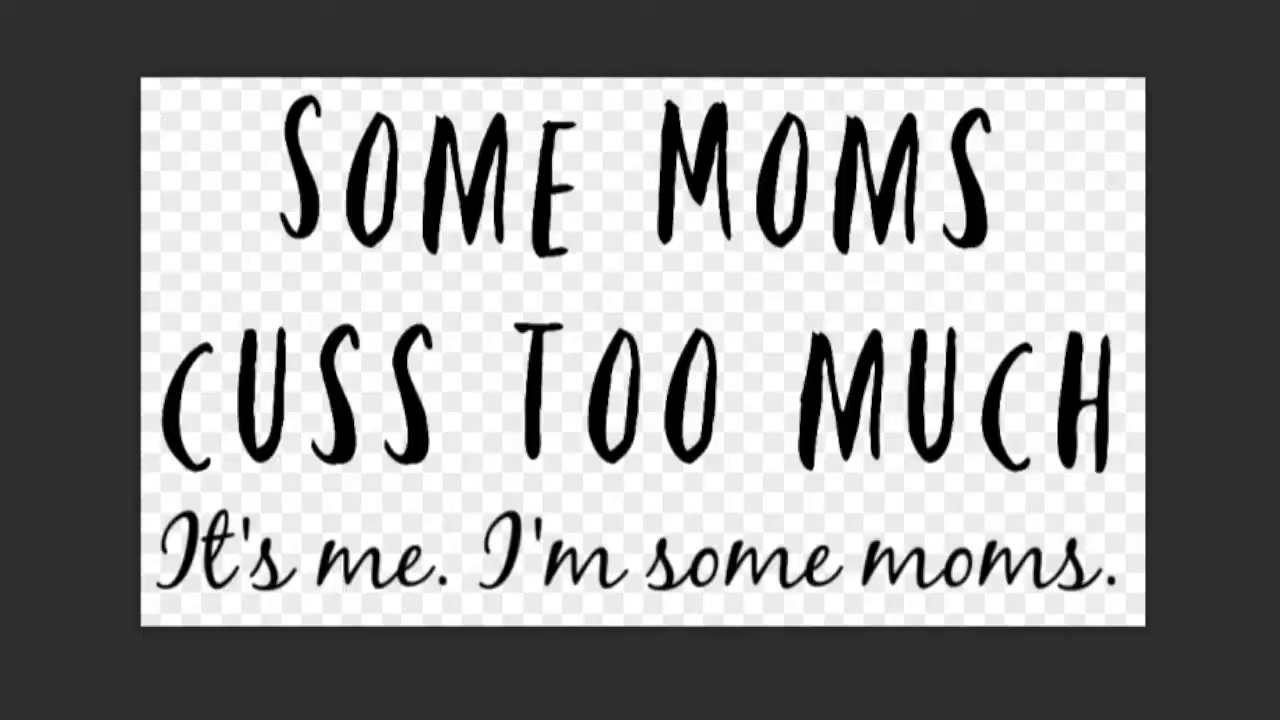